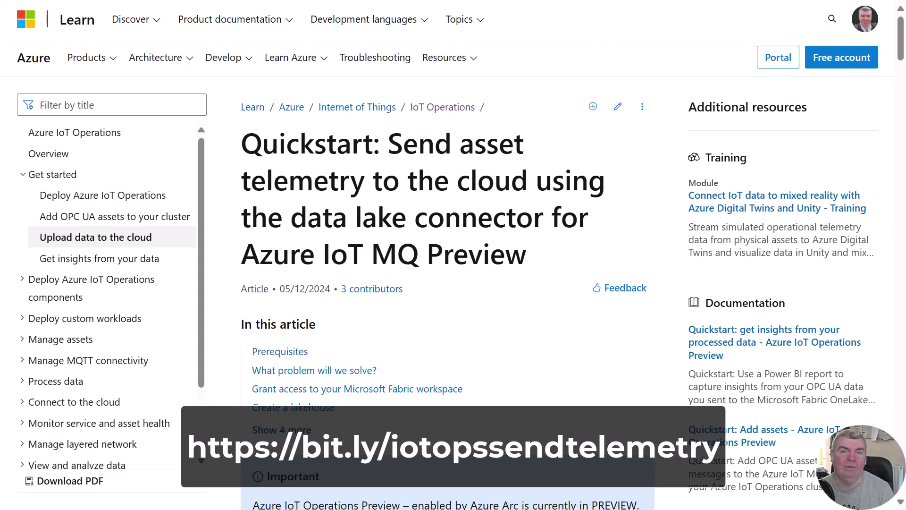
# Review the quickstart's Prerequisites section, including the Microsoft Fabric trial and the two required tenant settings.
pyautogui.scroll(-6, 448, 283)
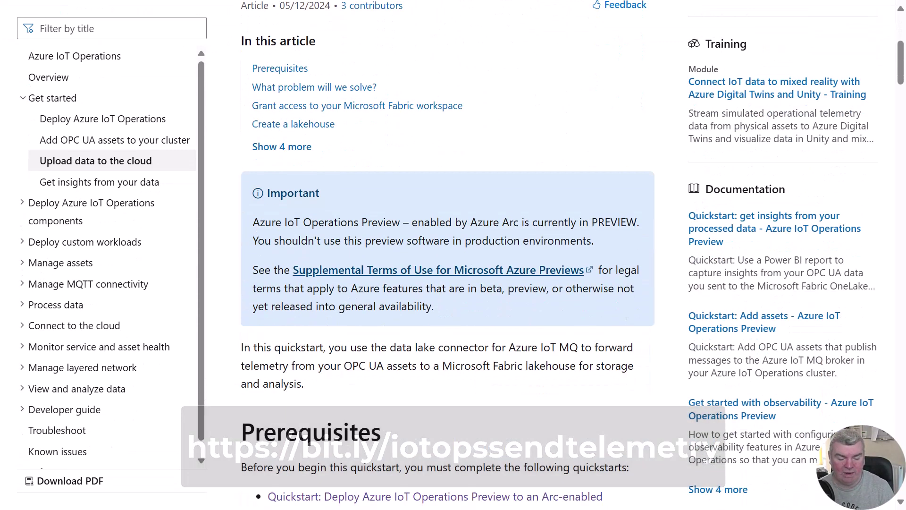
pyautogui.scroll(-1, 447, 255)
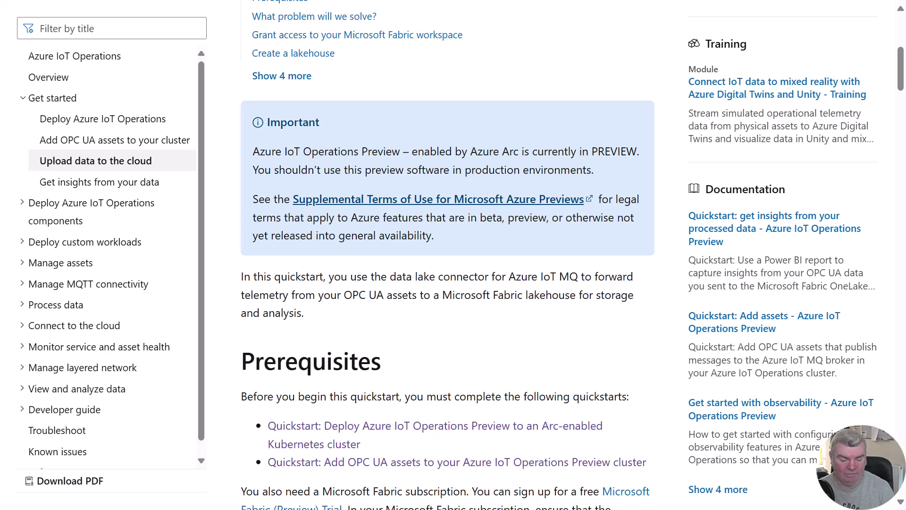
pyautogui.scroll(-6, 448, 255)
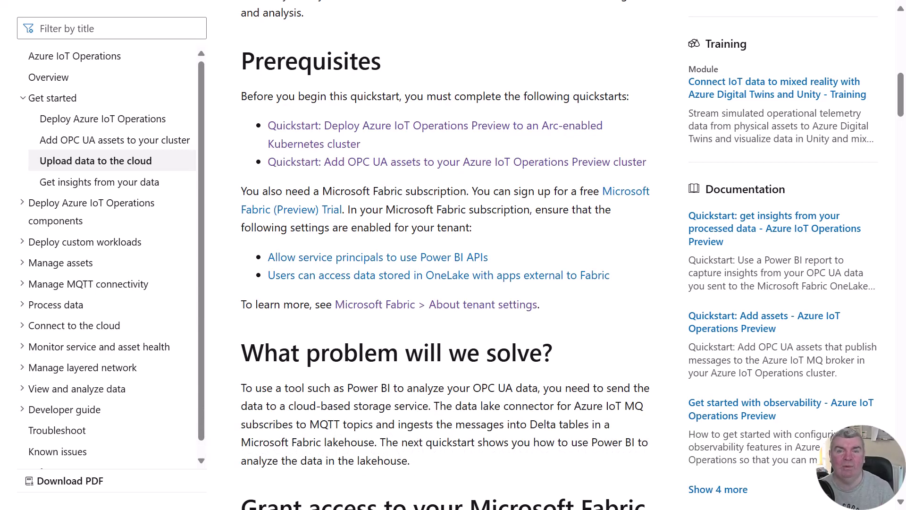
pyautogui.click(291, 213)
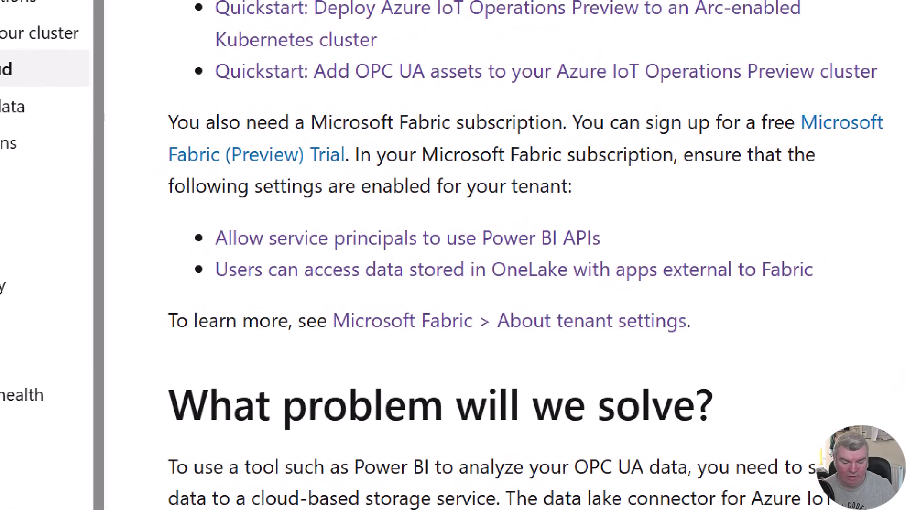
pyautogui.moveTo(169, 189)
pyautogui.mouseDown()
pyautogui.moveTo(237, 189)
pyautogui.moveTo(629, 254)
pyautogui.mouseUp()
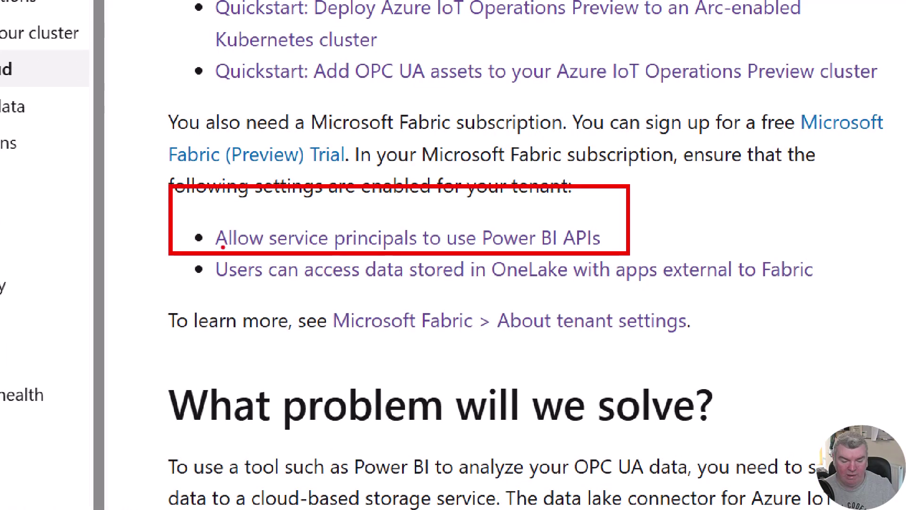
pyautogui.moveTo(166, 251)
pyautogui.mouseDown()
pyautogui.moveTo(706, 271)
pyautogui.moveTo(838, 288)
pyautogui.mouseUp()
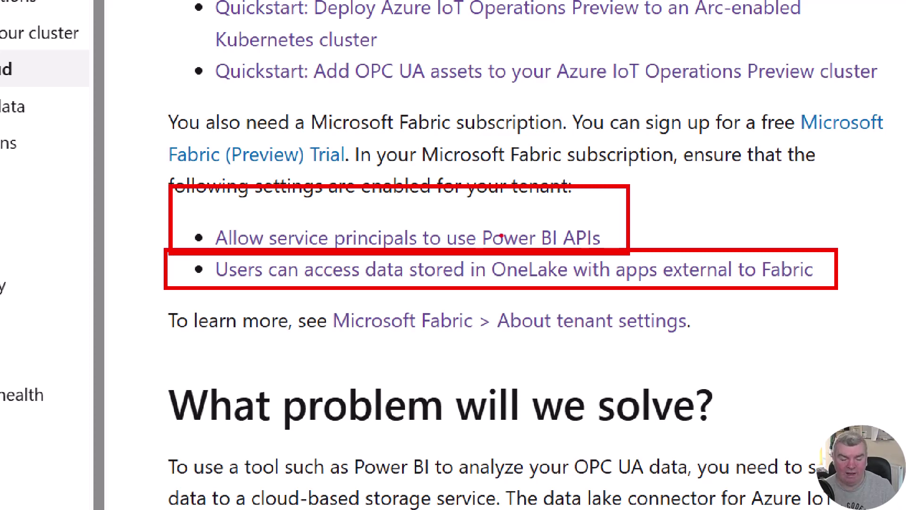
pyautogui.press('Escape')
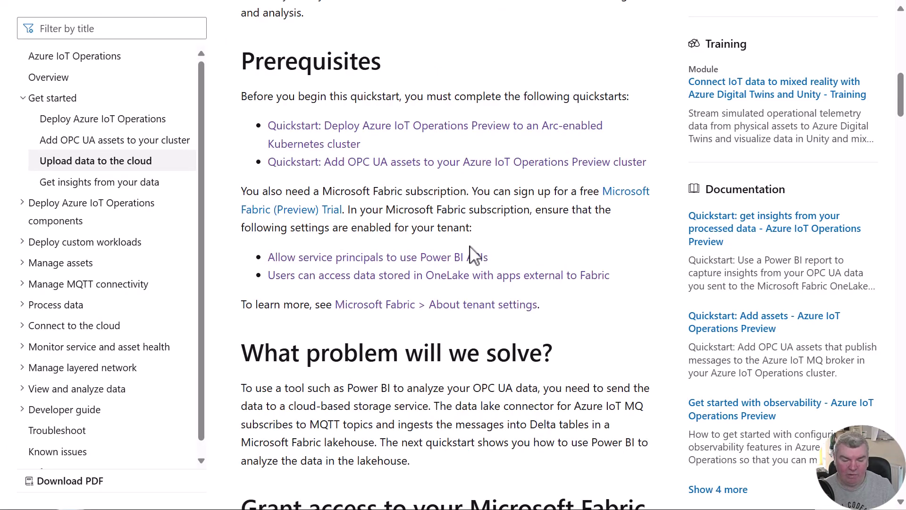
# Switch to Microsoft Fabric and check the signed-in account's license type and trial status.
pyautogui.click(645, 189)
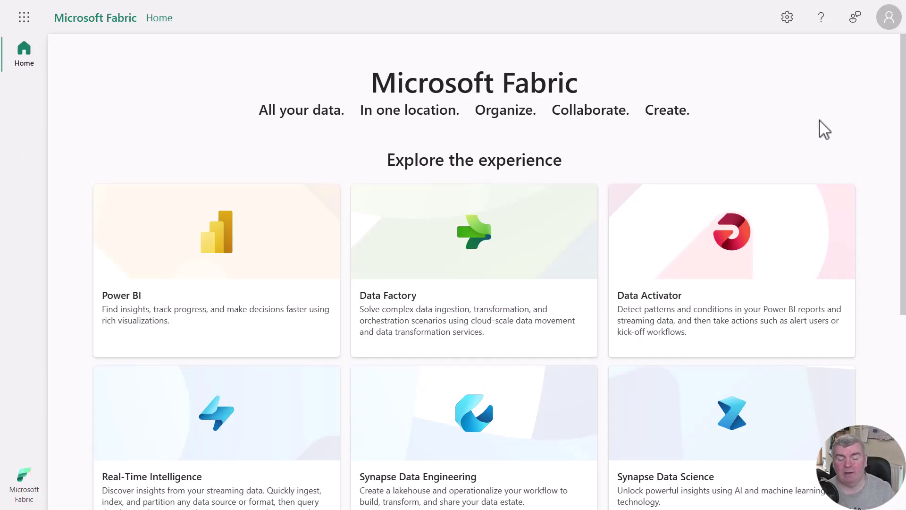
pyautogui.click(891, 24)
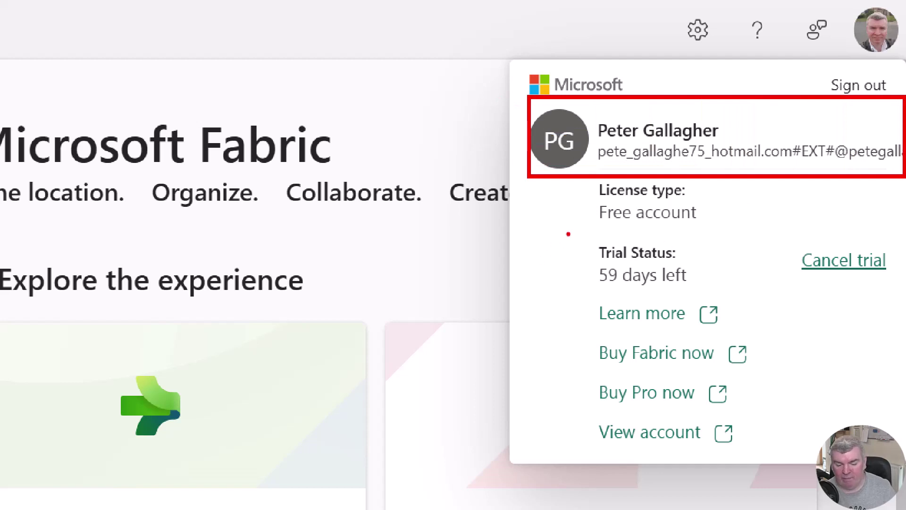
pyautogui.moveTo(569, 229); pyautogui.dragTo(733, 293)
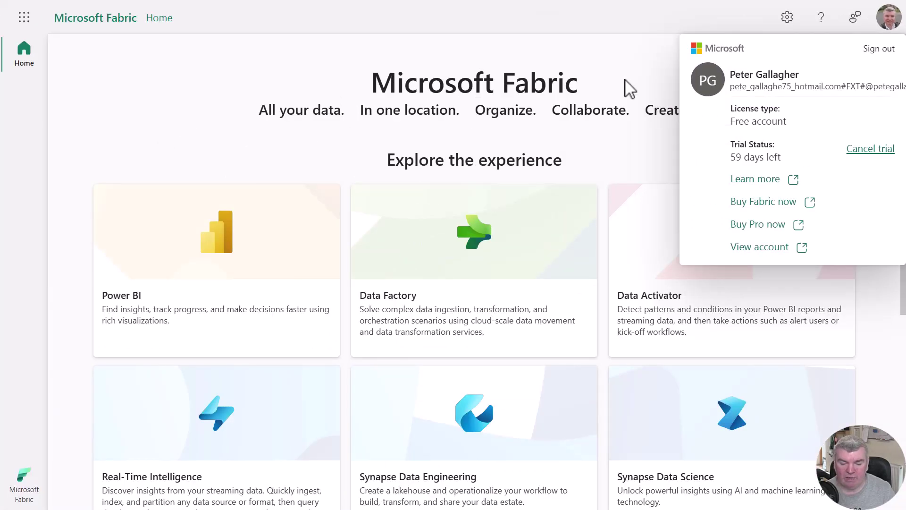
pyautogui.click(418, 153)
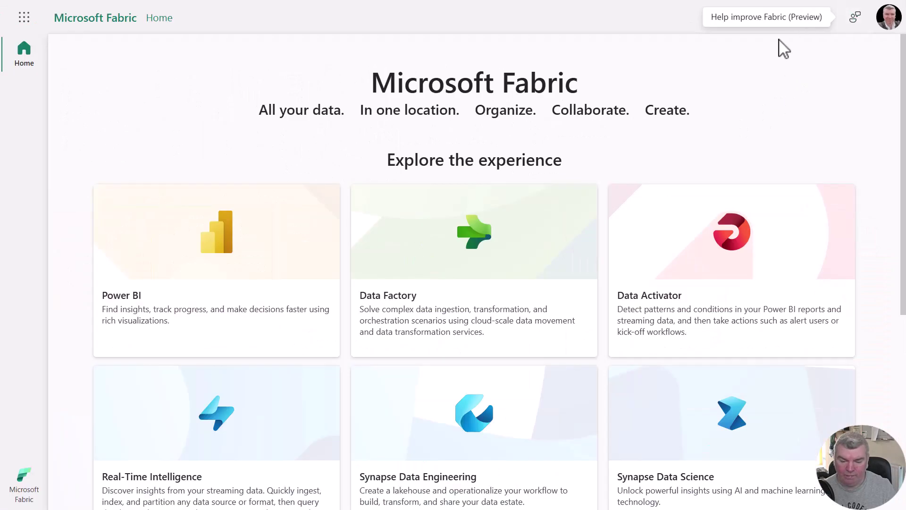
# Open the Fabric admin portal from the settings and look through the tenant settings list.
pyautogui.click(788, 19)
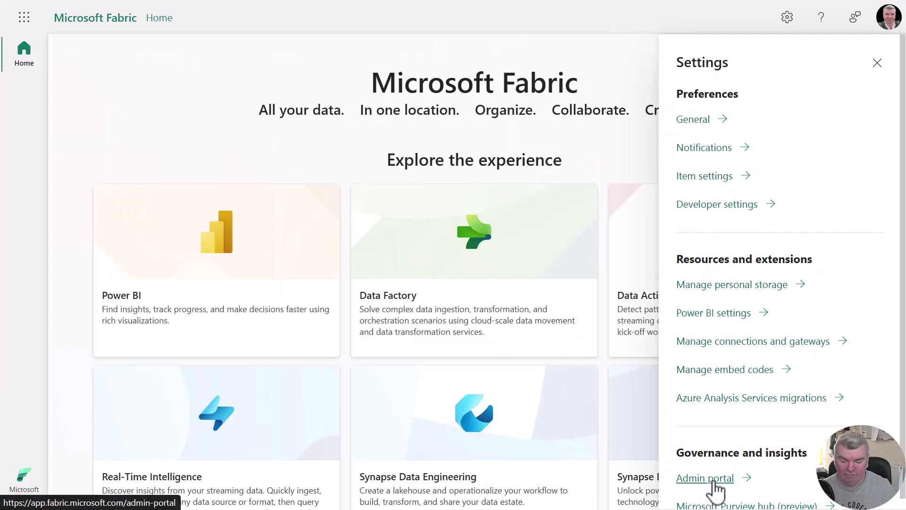
pyautogui.click(582, 457)
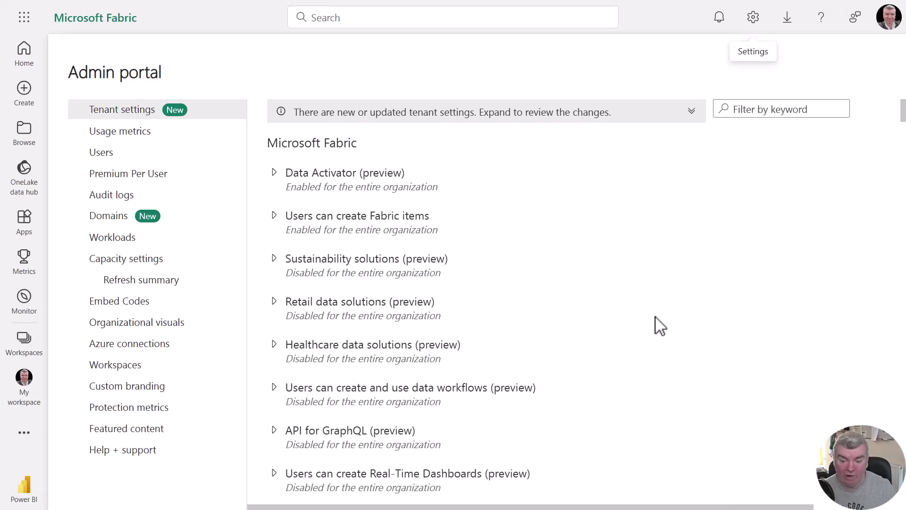
pyautogui.scroll(-10, 626, 289)
pyautogui.scroll(-5, 625, 290)
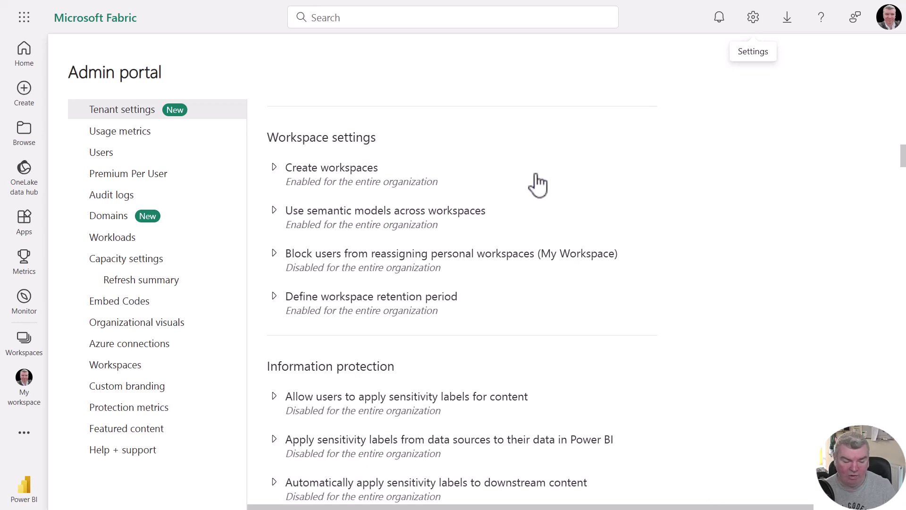
pyautogui.scroll(-4, 595, 228)
pyautogui.scroll(-8, 595, 228)
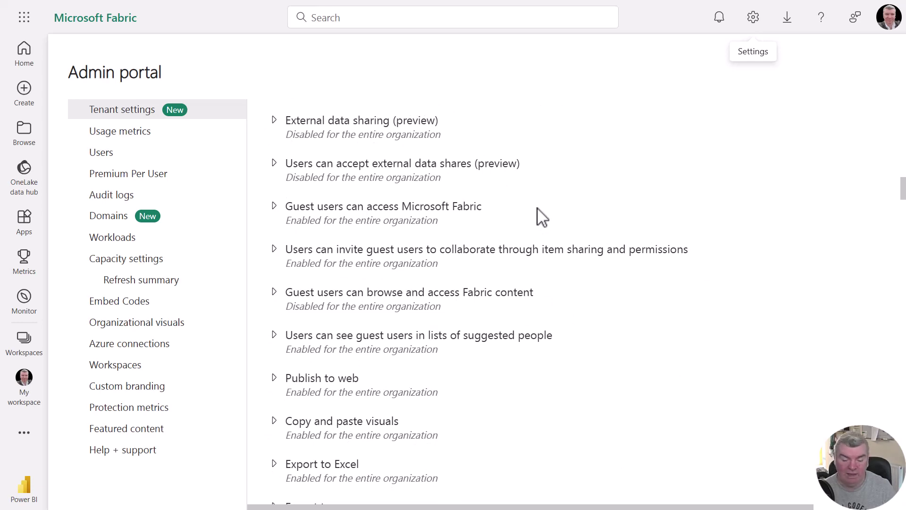
pyautogui.scroll(15, 542, 217)
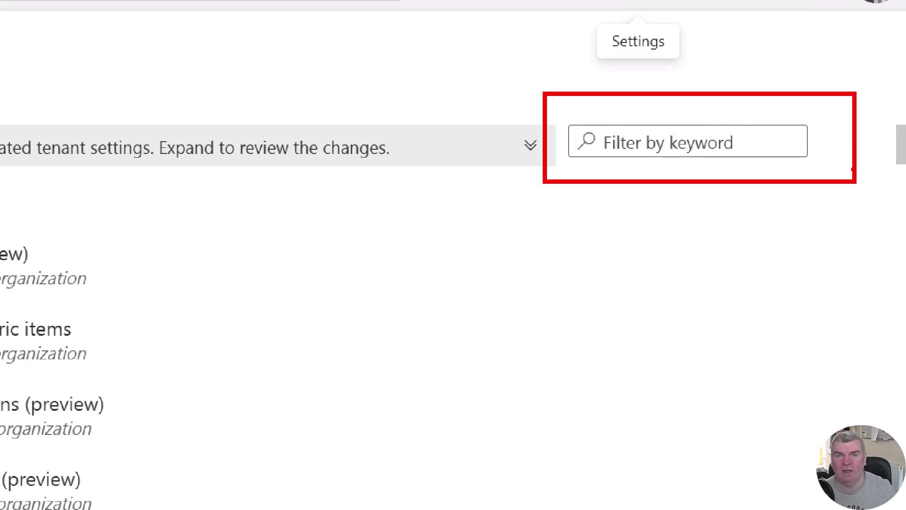
# Filter the tenant settings by "service princi" and locate "Service principals can use Fabric APIs" under Developer settings.
pyautogui.click(767, 141)
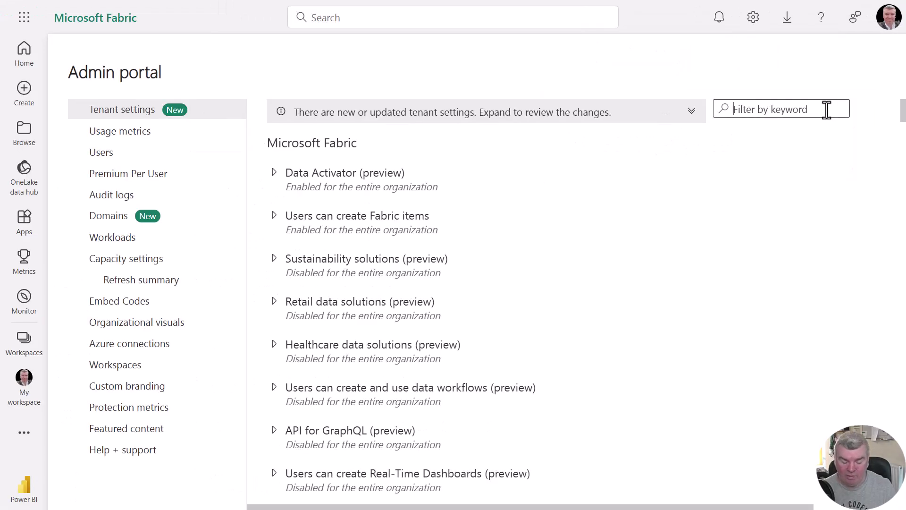
pyautogui.write('service princi')
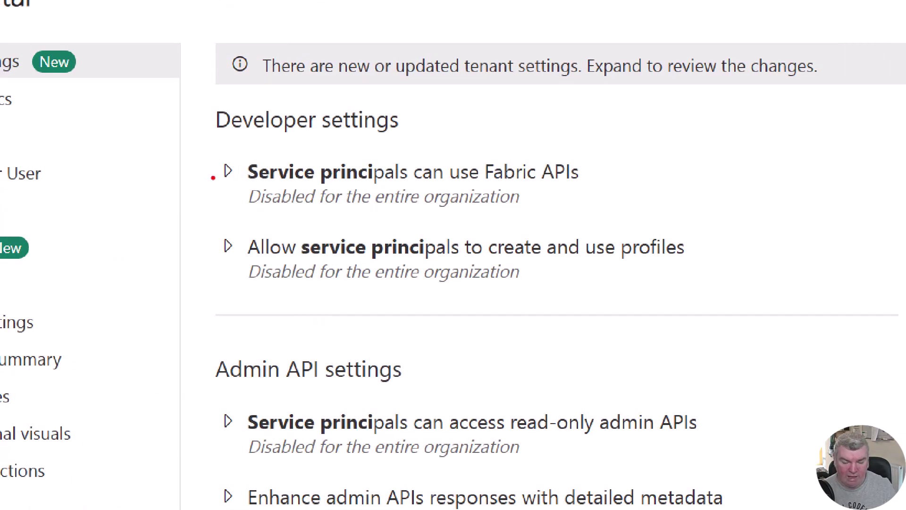
pyautogui.moveTo(175, 130)
pyautogui.mouseDown()
pyautogui.moveTo(357, 149)
pyautogui.moveTo(611, 225)
pyautogui.mouseUp()
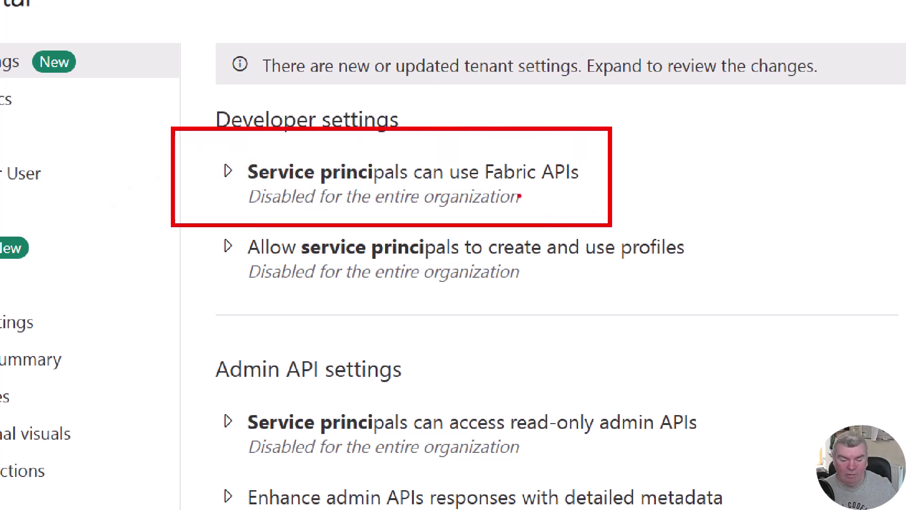
pyautogui.moveTo(514, 195); pyautogui.dragTo(584, 195)
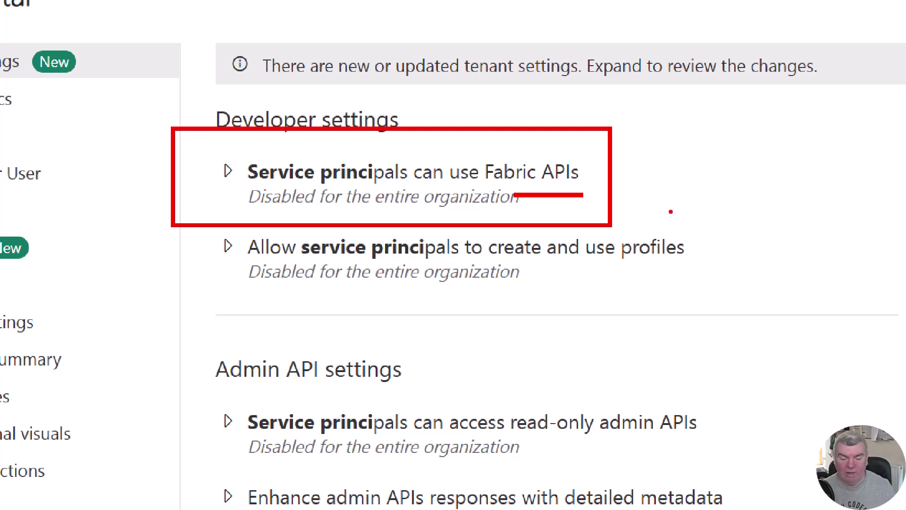
pyautogui.press('Escape')
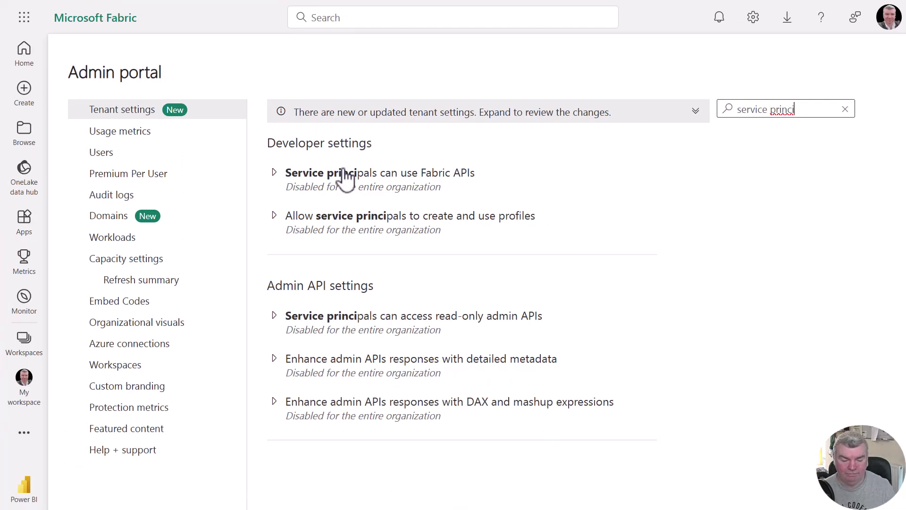
# Enable "Service principals can use Fabric APIs" for the entire organization and apply the change.
pyautogui.click(275, 175)
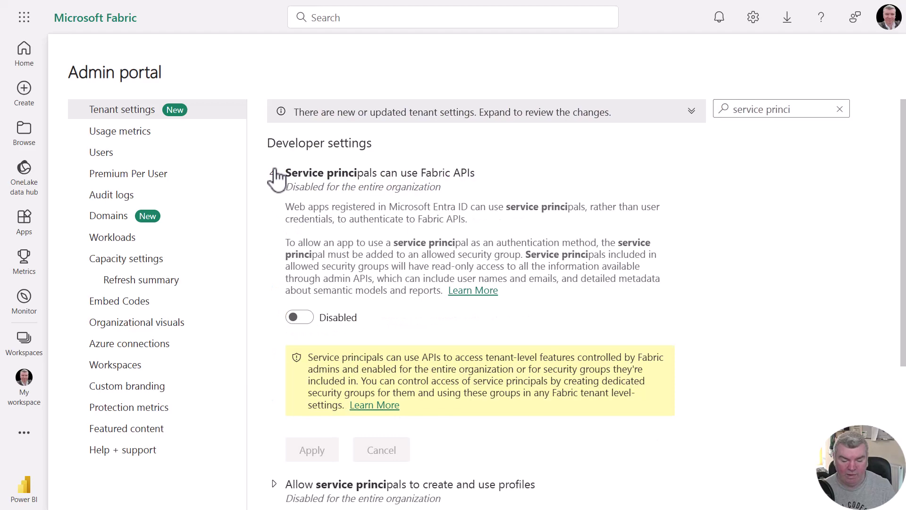
pyautogui.hotkey('ctrl', '1')
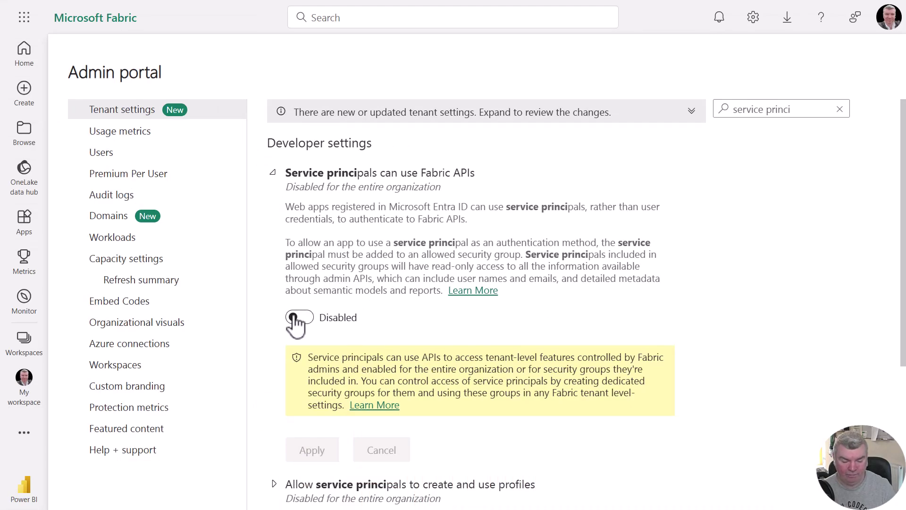
pyautogui.click(298, 318)
pyautogui.scroll(-5, 464, 337)
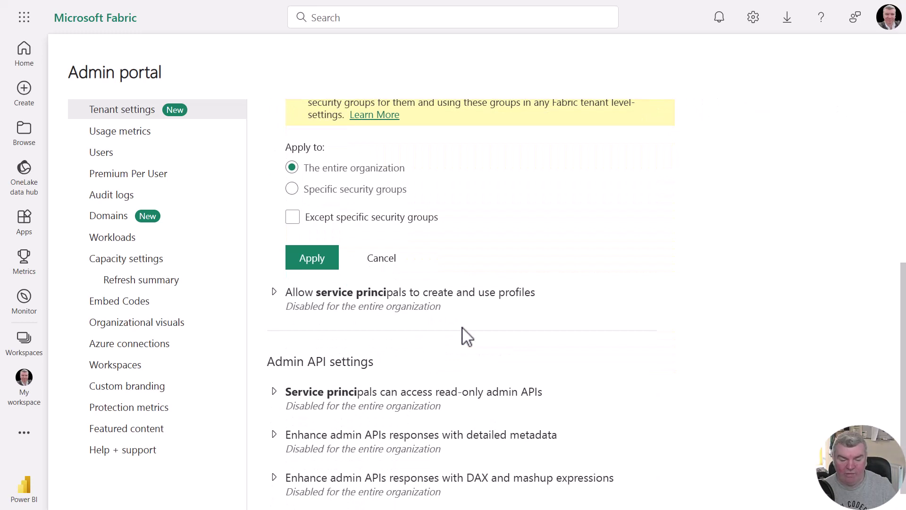
pyautogui.scroll(1, 466, 336)
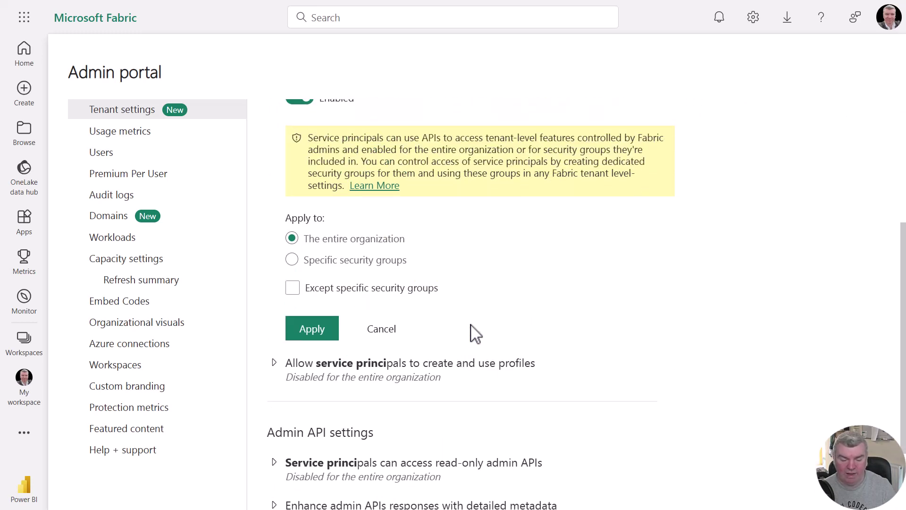
pyautogui.click(316, 333)
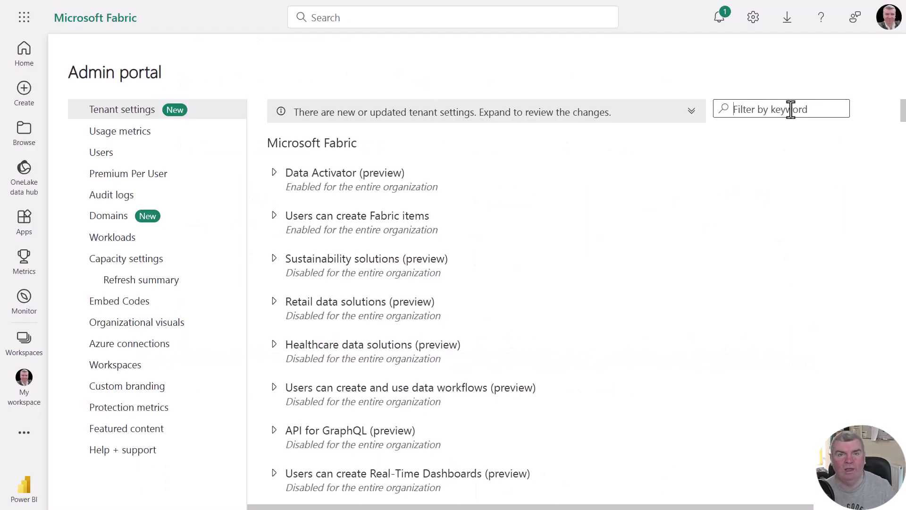
# Filter the tenant settings by "users can access" and check the OneLake setting for access from apps external to Fabric.
pyautogui.write('users can ac')
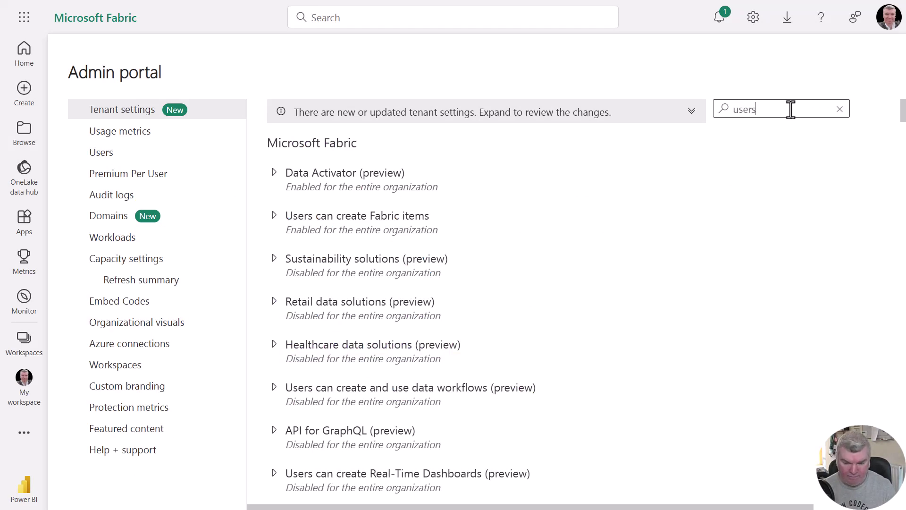
pyautogui.write('cess')
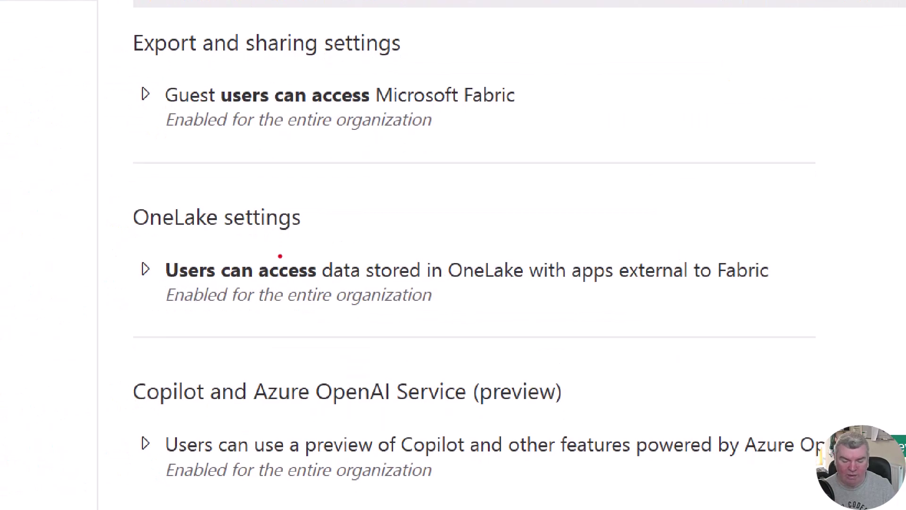
pyautogui.moveTo(109, 228); pyautogui.dragTo(845, 330)
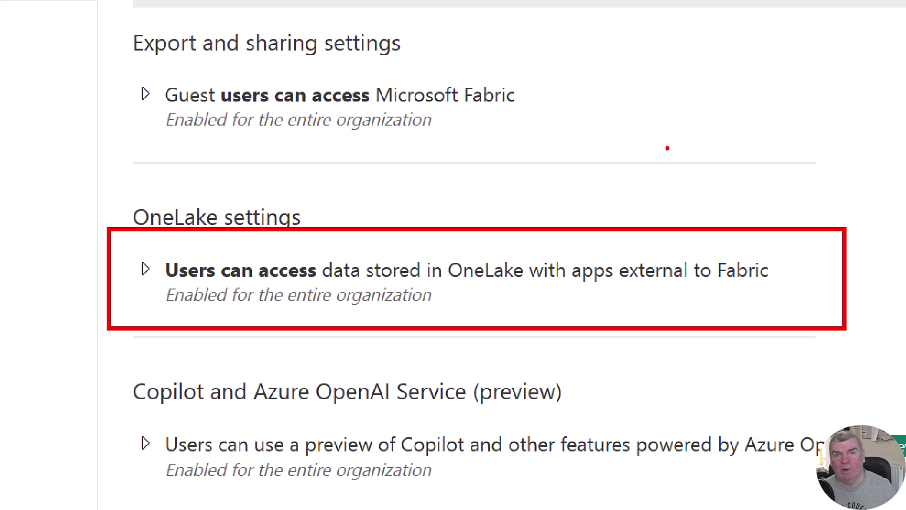
pyautogui.click(145, 268)
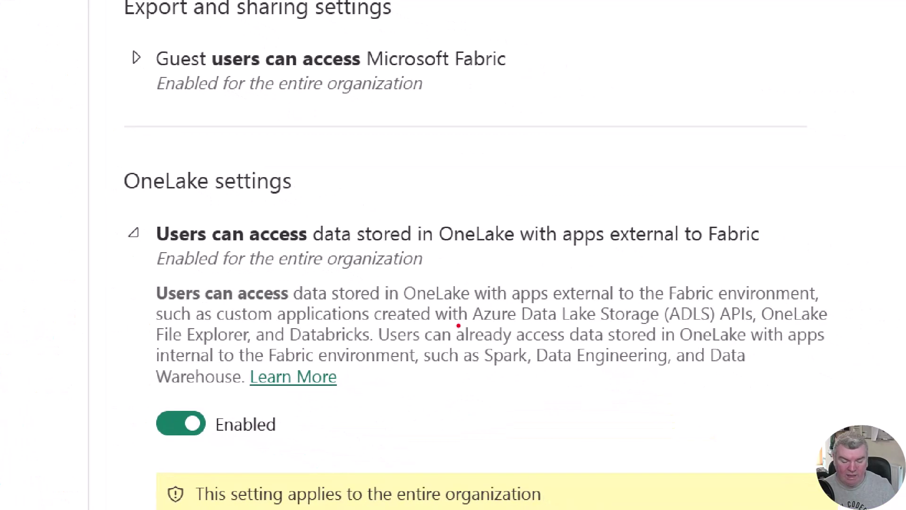
pyautogui.moveTo(131, 273)
pyautogui.mouseDown()
pyautogui.moveTo(265, 309)
pyautogui.moveTo(722, 363)
pyautogui.moveTo(866, 392)
pyautogui.moveTo(858, 405)
pyautogui.mouseUp()
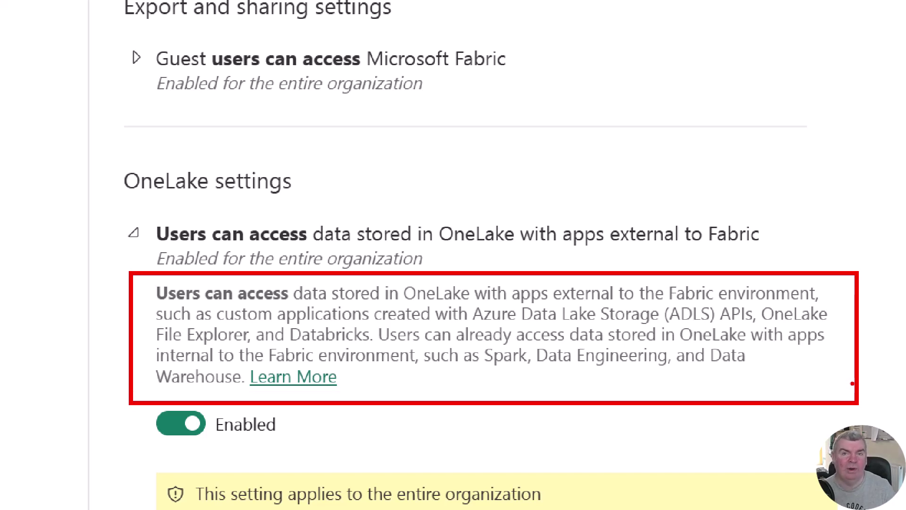
pyautogui.press('Escape')
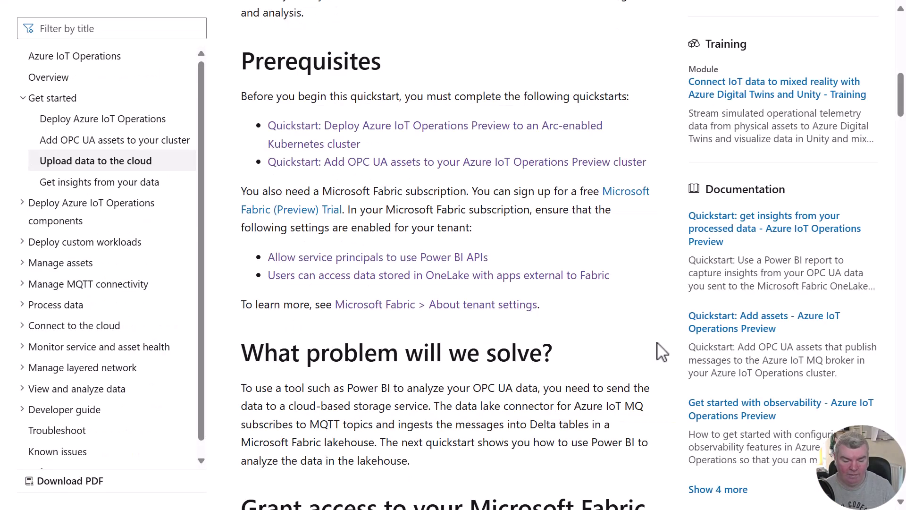
# Return to the quickstart article and read the "What problem will we solve?" section.
pyautogui.scroll(-5, 662, 351)
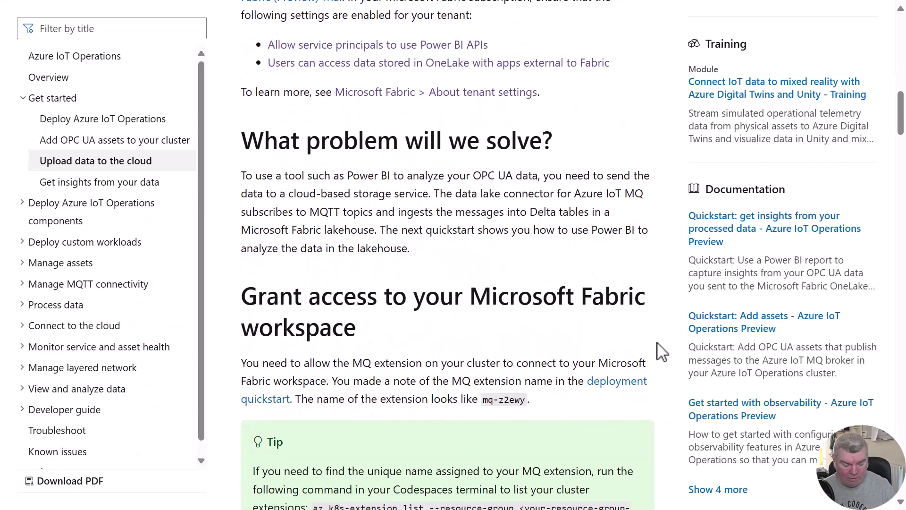
pyautogui.hotkey('ctrl', '1')
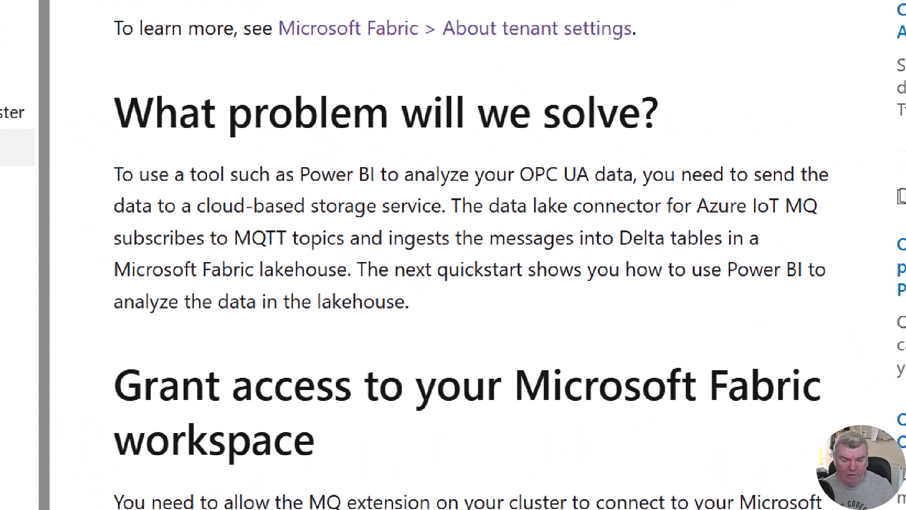
pyautogui.click(203, 140)
pyautogui.moveTo(107, 92); pyautogui.dragTo(856, 327)
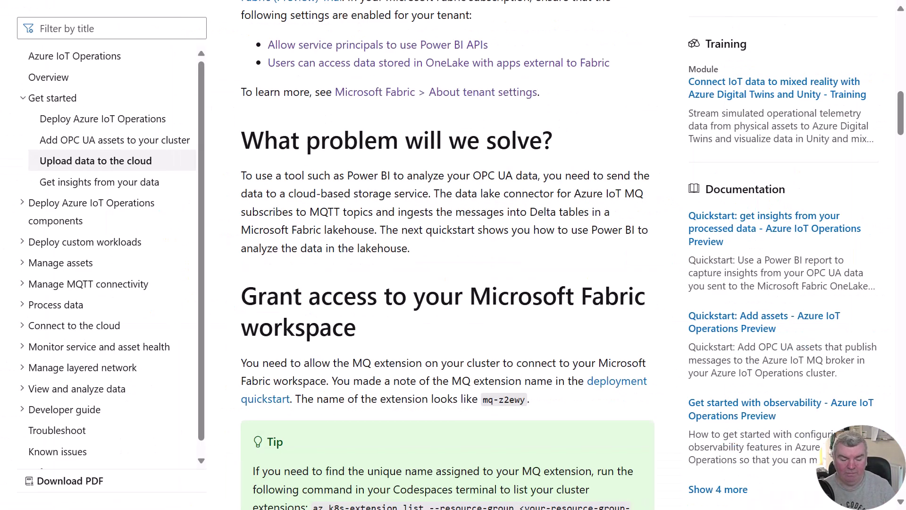
# Copy the az k8s-extension list command from the tip under "Grant access to your Microsoft Fabric workspace".
pyautogui.scroll(-3, 444, 305)
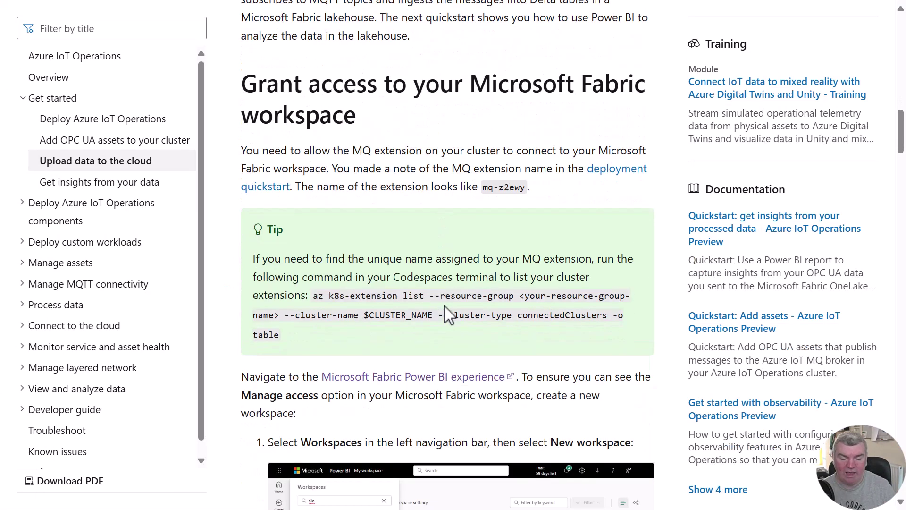
pyautogui.scroll(-2, 444, 305)
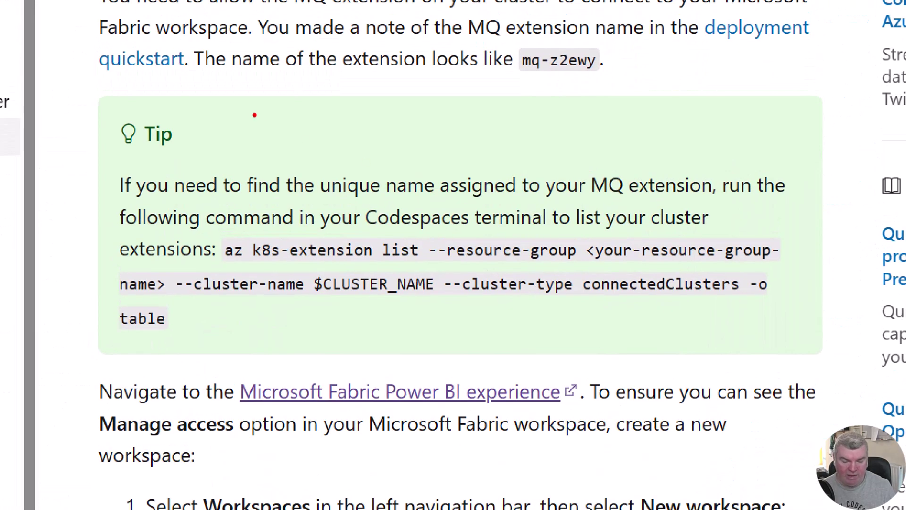
pyautogui.moveTo(56, 82)
pyautogui.mouseDown()
pyautogui.moveTo(569, 243)
pyautogui.moveTo(816, 372)
pyautogui.moveTo(841, 370)
pyautogui.mouseUp()
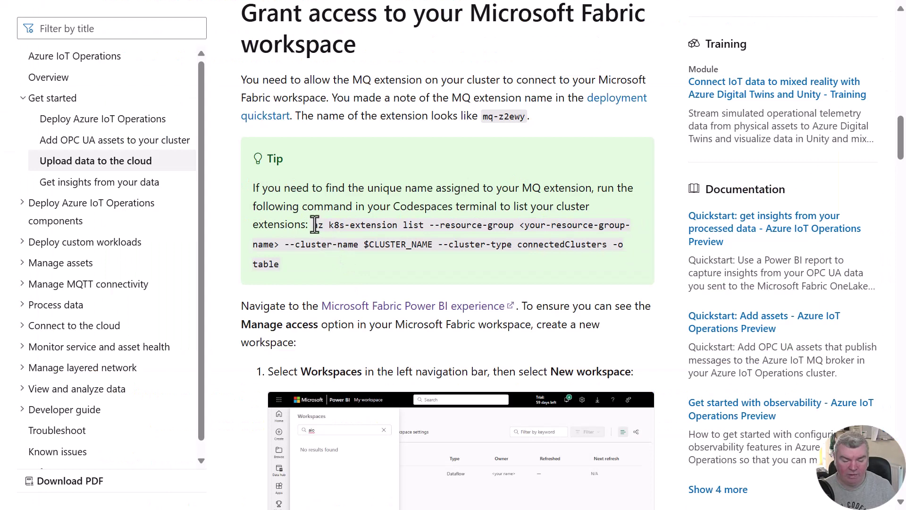
pyautogui.moveTo(225, 250); pyautogui.dragTo(189, 293)
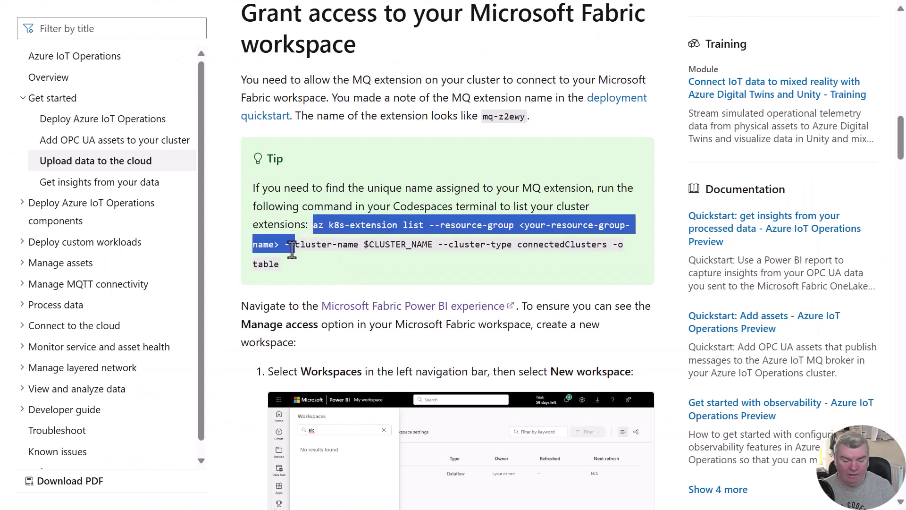
pyautogui.moveTo(292, 250); pyautogui.dragTo(269, 260)
pyautogui.hotkey('ctrl', 'c')
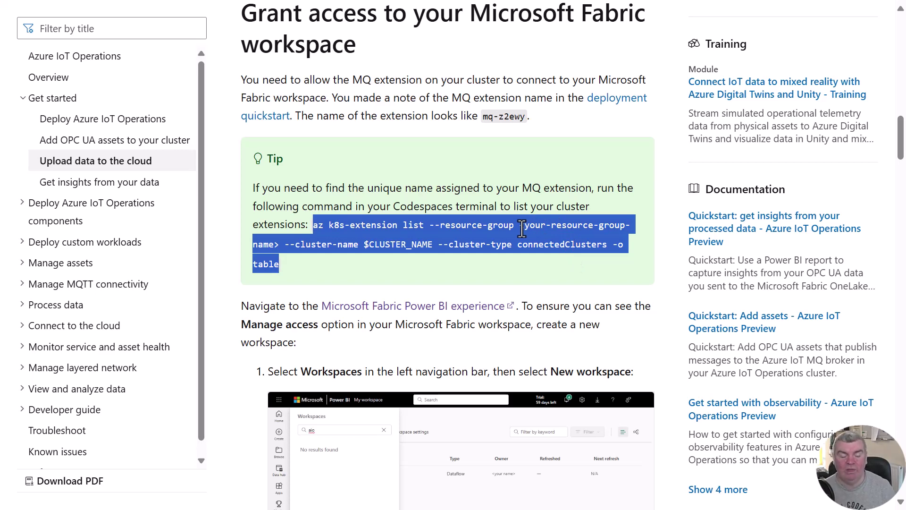
# Switch to VS Code and paste the copied command into the Codespaces terminal.
pyautogui.hotkey('alt', 'Tab')
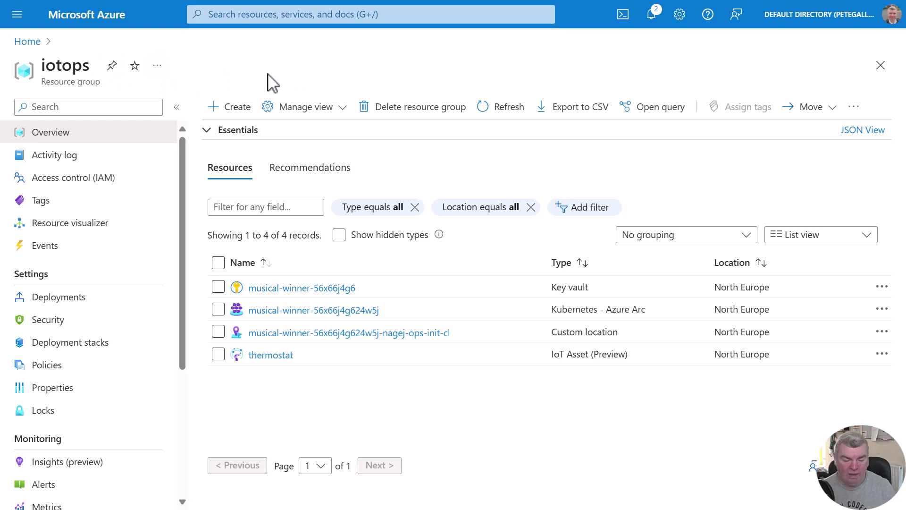
pyautogui.hotkey('alt', 'Tab')
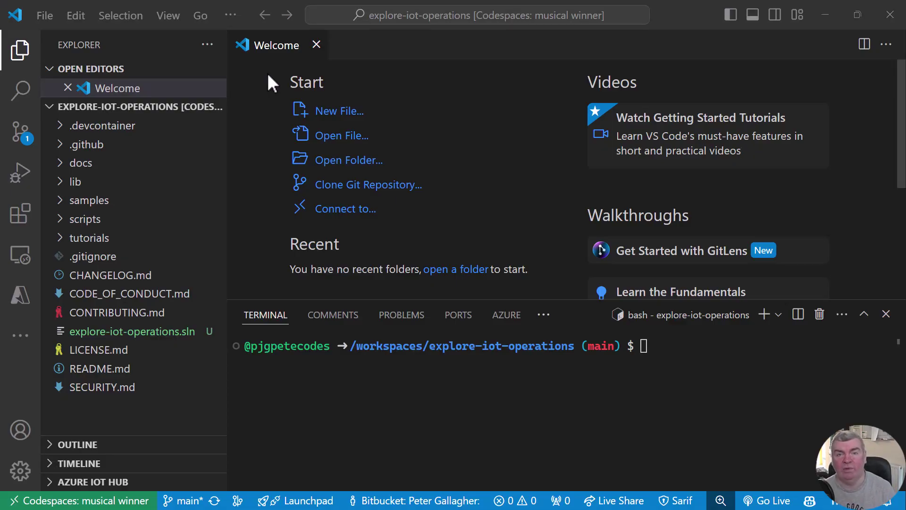
pyautogui.click(686, 362)
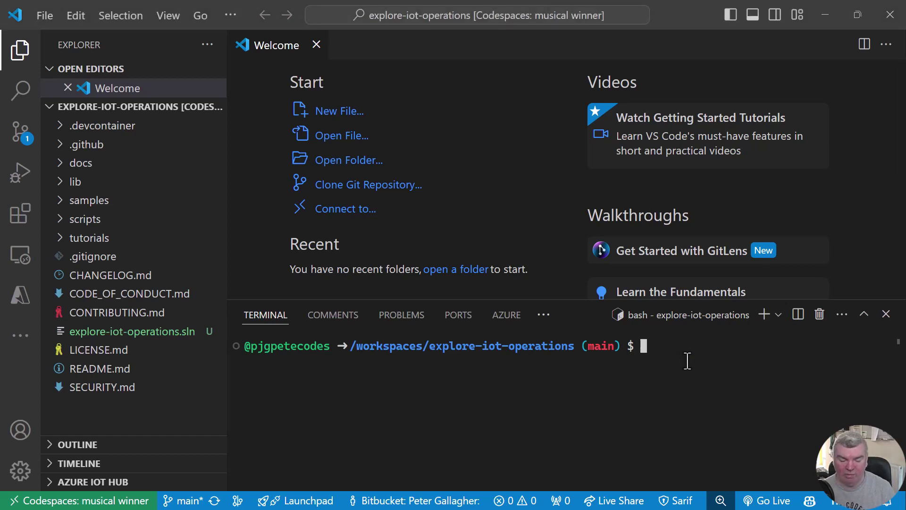
pyautogui.hotkey('ctrl', 'v')
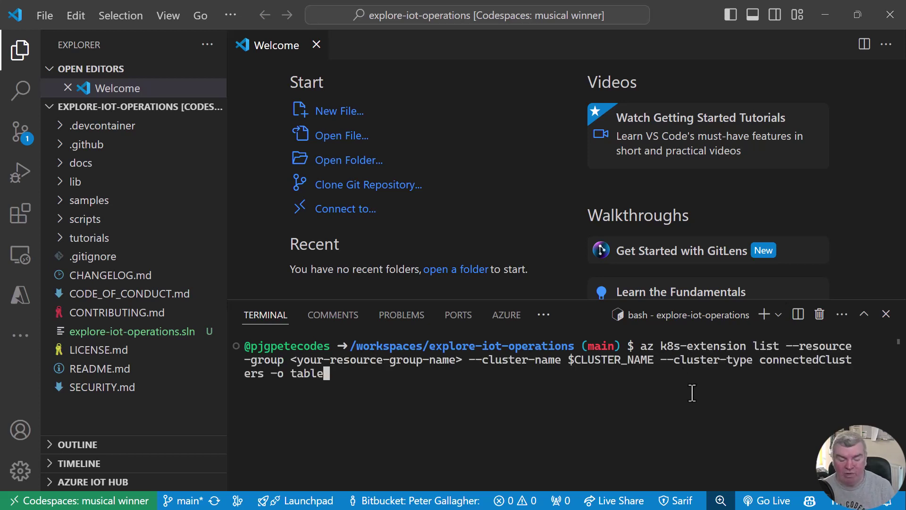
# Replace the resource group placeholder in the command with iotops and run it to list the cluster extensions.
pyautogui.press('Left')
pyautogui.press('Left')
pyautogui.press('Left')
pyautogui.press('Left')
pyautogui.press('Left')
pyautogui.press('Left')
pyautogui.press('Left')
pyautogui.press('Left')
pyautogui.press('Left')
pyautogui.press('Left')
pyautogui.press('Left')
pyautogui.press('Left')
pyautogui.press('Left')
pyautogui.press('Left')
pyautogui.press('Left')
pyautogui.press('Left')
pyautogui.press('Left')
pyautogui.press('Left')
pyautogui.press('Left')
pyautogui.press('Left')
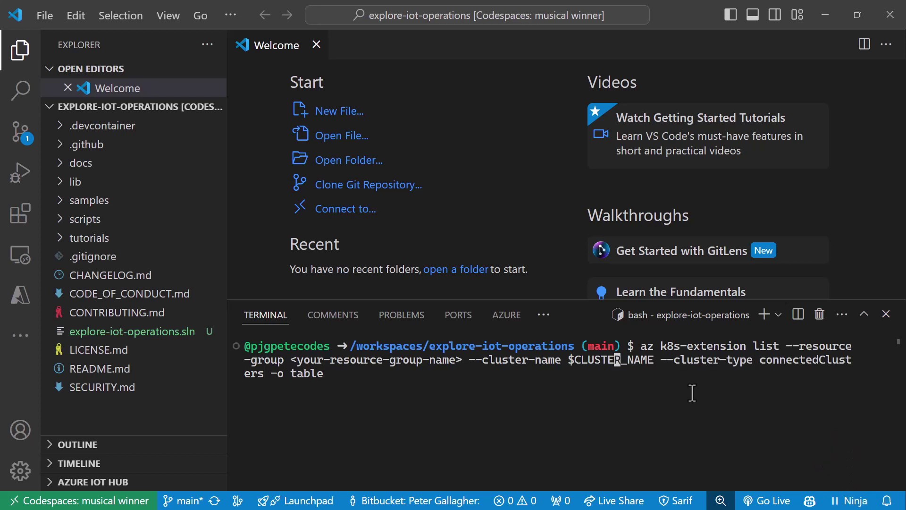
pyautogui.press('Left')
pyautogui.press('Left')
pyautogui.press('Left')
pyautogui.press('Left')
pyautogui.press('Left')
pyautogui.press('Left')
pyautogui.press('Left')
pyautogui.press('Left')
pyautogui.press('Left')
pyautogui.press('Left')
pyautogui.press('Left')
pyautogui.press('Left')
pyautogui.press('Left')
pyautogui.press('Left')
pyautogui.press('Left')
pyautogui.press('Left')
pyautogui.press('Left')
pyautogui.press('Left')
pyautogui.press('Left')
pyautogui.press('Left')
pyautogui.press('BackSpace')
pyautogui.press('BackSpace')
pyautogui.press('BackSpace')
pyautogui.press('BackSpace')
pyautogui.press('BackSpace')
pyautogui.press('BackSpace')
pyautogui.press('BackSpace')
pyautogui.press('BackSpace')
pyautogui.press('BackSpace')
pyautogui.press('BackSpace')
pyautogui.press('BackSpace')
pyautogui.press('BackSpace')
pyautogui.press('BackSpace')
pyautogui.press('BackSpace')
pyautogui.press('BackSpace')
pyautogui.press('BackSpace')
pyautogui.press('BackSpace')
pyautogui.press('BackSpace')
pyautogui.press('BackSpace')
pyautogui.press('BackSpace')
pyautogui.write('iotops')
pyautogui.press('Return')
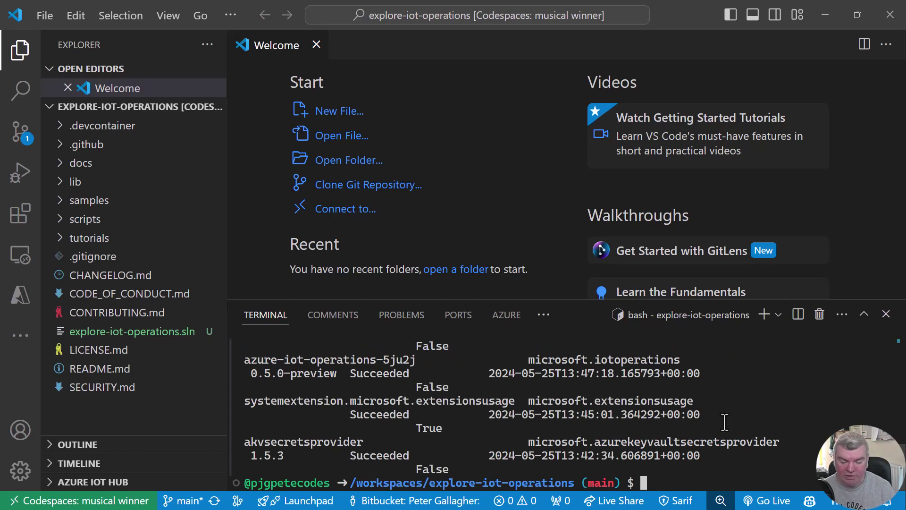
# Find the microsoft.iotoperations.mq extension in the terminal output and copy its name, mq-5ju2j.
pyautogui.scroll(5, 724, 422)
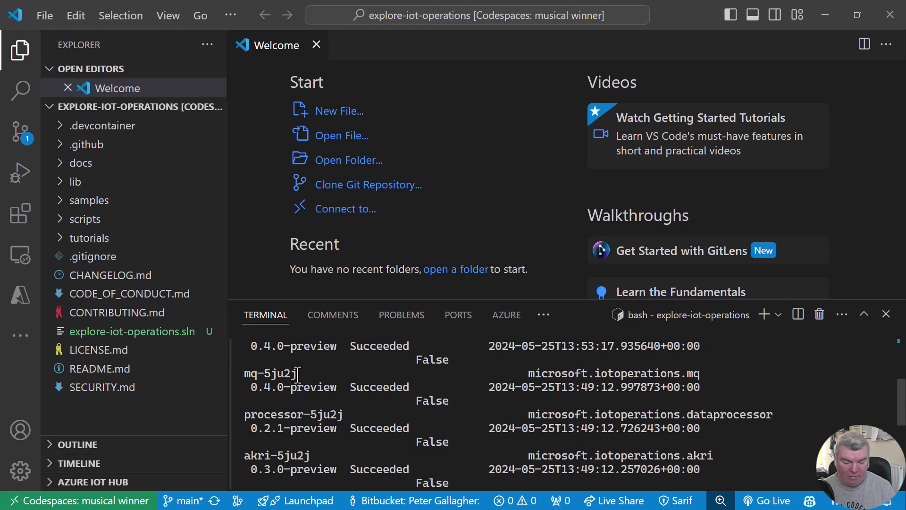
pyautogui.moveTo(297, 374); pyautogui.dragTo(243, 373)
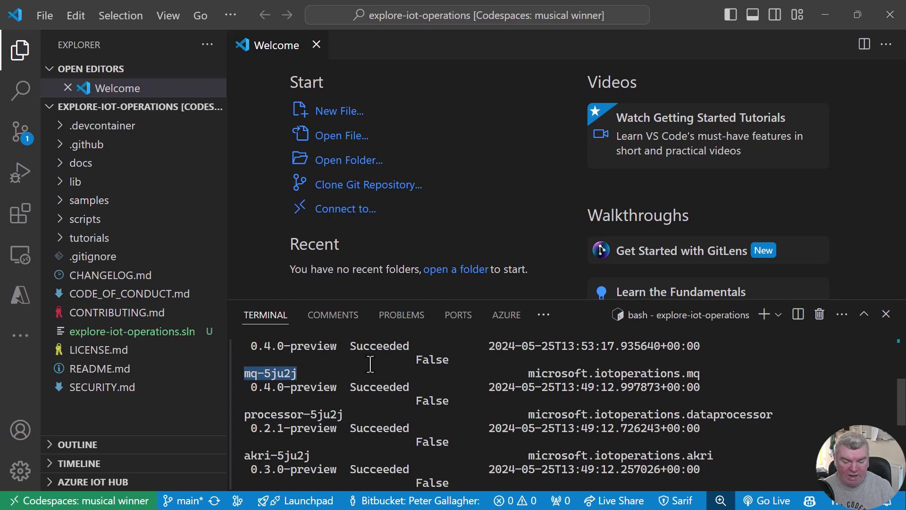
pyautogui.hotkey('ctrl', 'c')
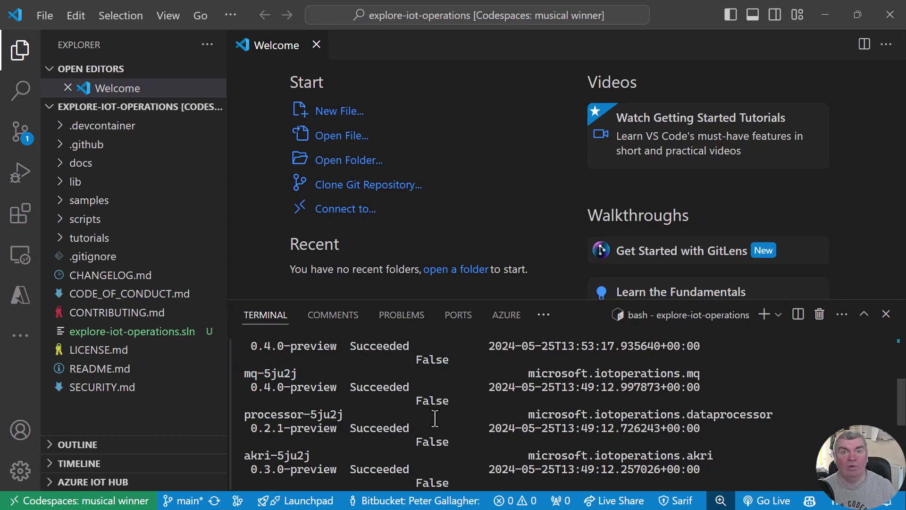
# Return to the quickstart article in the browser and read the instructions for creating a new Fabric workspace.
pyautogui.hotkey('alt', 'Tab')
pyautogui.scroll(-3, 442, 370)
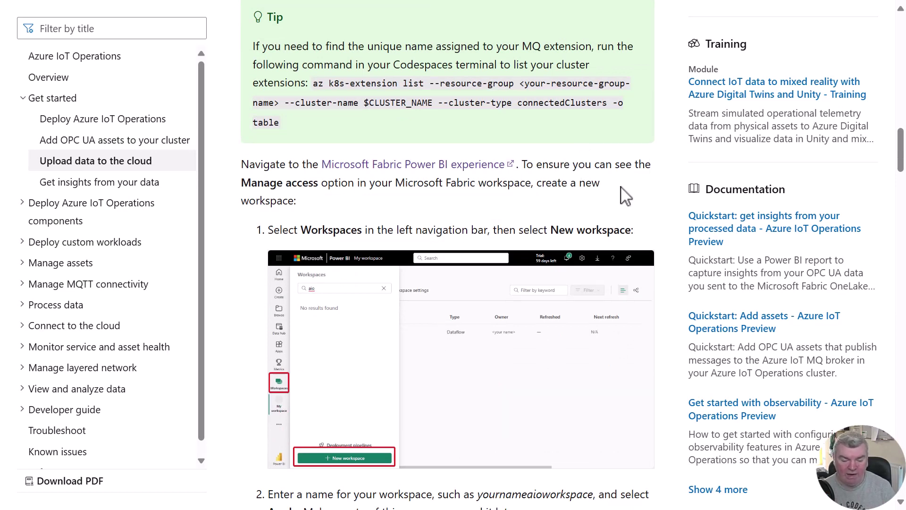
pyautogui.scroll(-2, 626, 195)
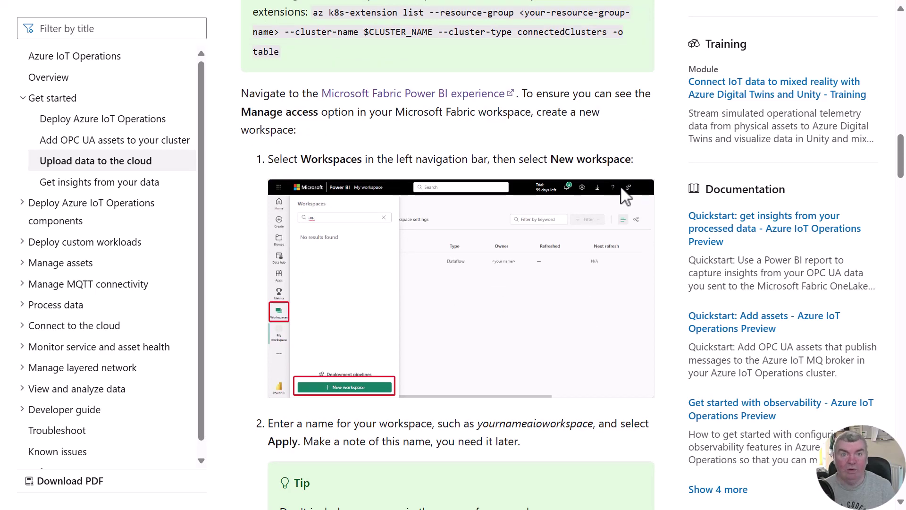
# Switch to the Microsoft Fabric home page and check the signed-in account's details and trial status.
pyautogui.hotkey('ctrl', 'Tab')
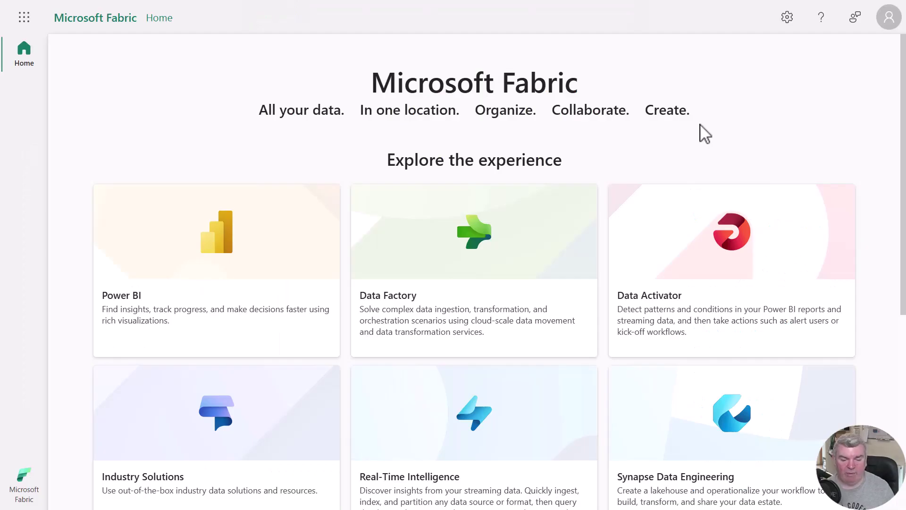
pyautogui.click(893, 20)
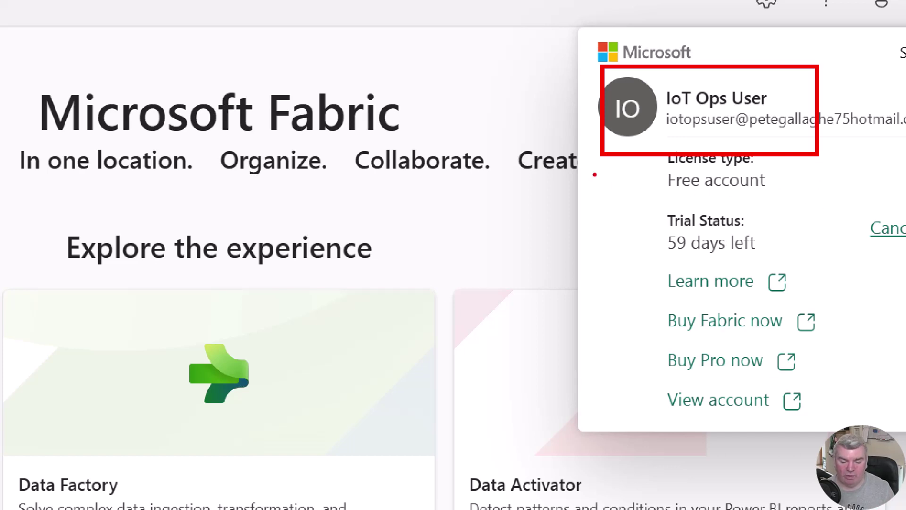
pyautogui.moveTo(595, 174)
pyautogui.mouseDown()
pyautogui.moveTo(708, 251)
pyautogui.moveTo(803, 272)
pyautogui.mouseUp()
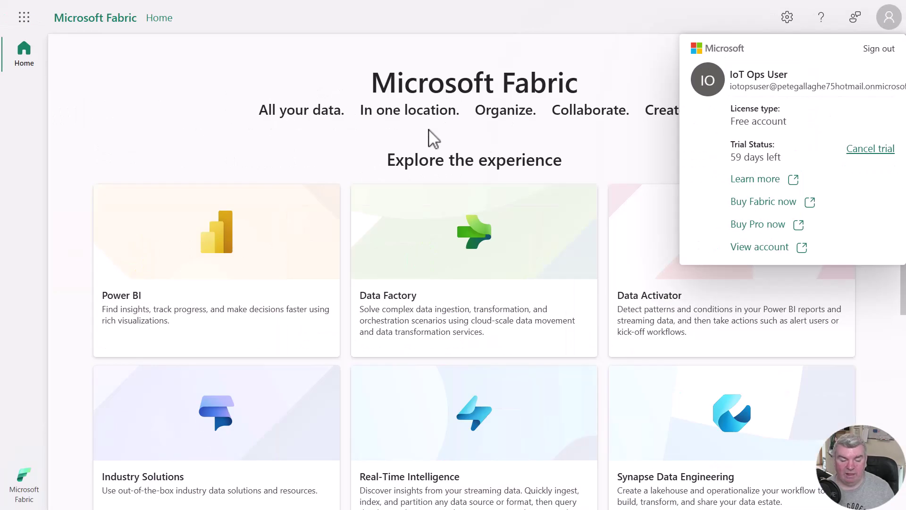
pyautogui.press('Escape')
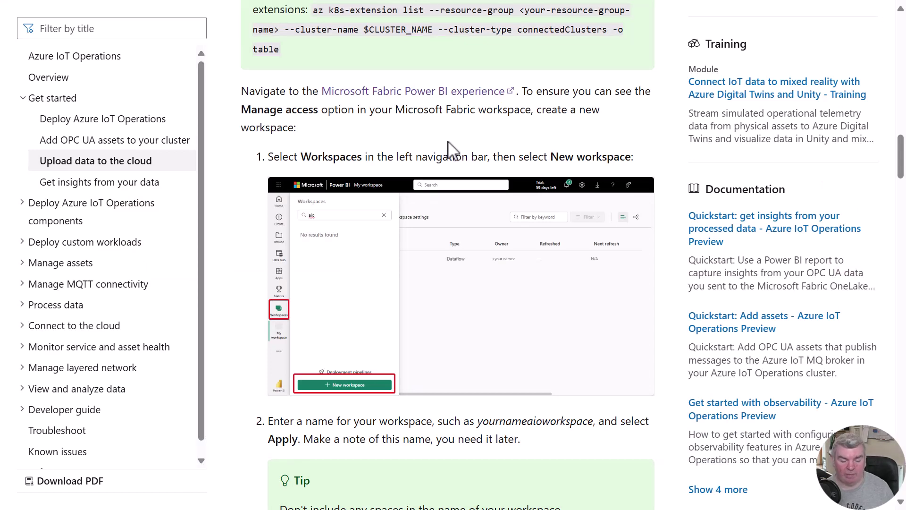
# Read the quickstart's workspace naming step and the tip about spaces in the name.
pyautogui.scroll(-4, 461, 232)
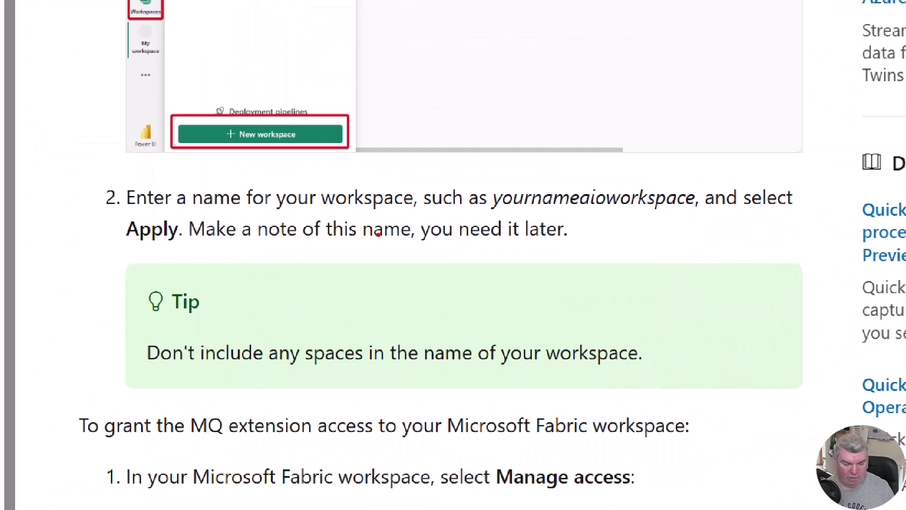
pyautogui.moveTo(257, 236); pyautogui.dragTo(469, 278)
pyautogui.moveTo(477, 319); pyautogui.dragTo(688, 392)
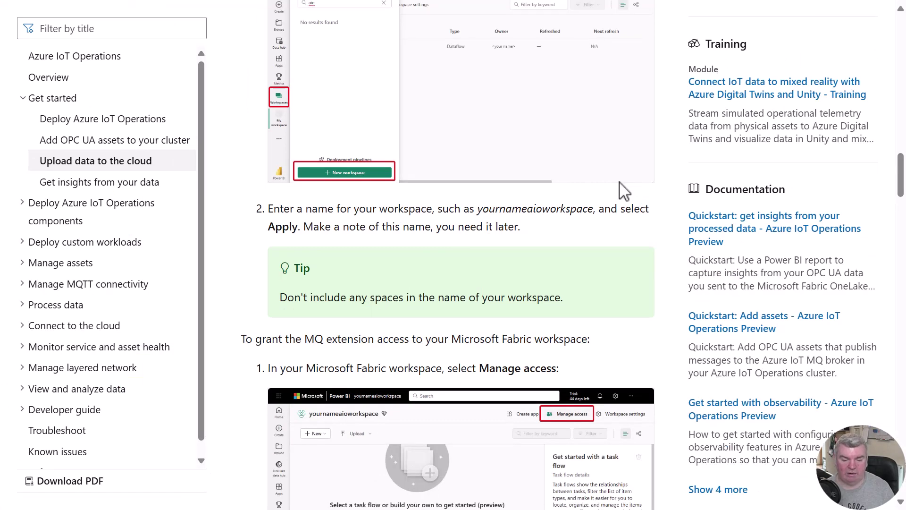
# Open Power BI from the Microsoft Fabric home page and start a new workspace named pjgiotopsworkspace1.
pyautogui.hotkey('alt', 'Tab')
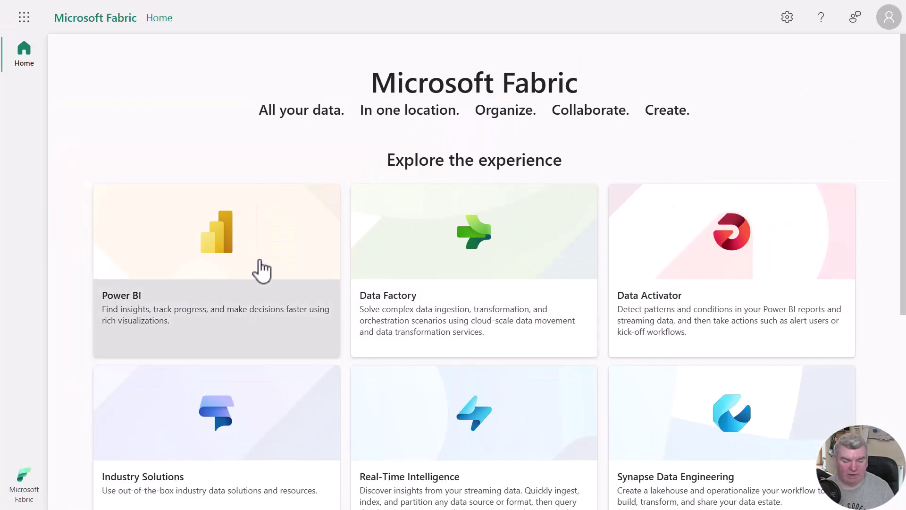
pyautogui.click(345, 291)
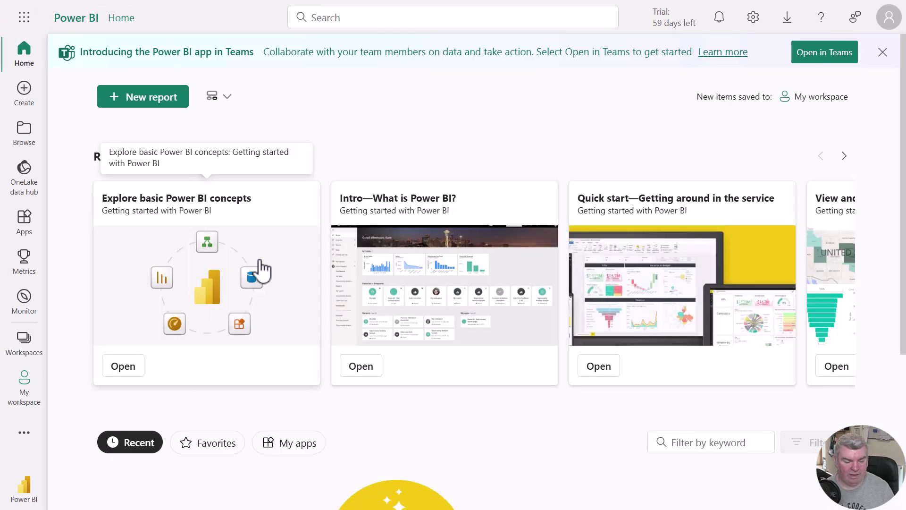
pyautogui.click(29, 350)
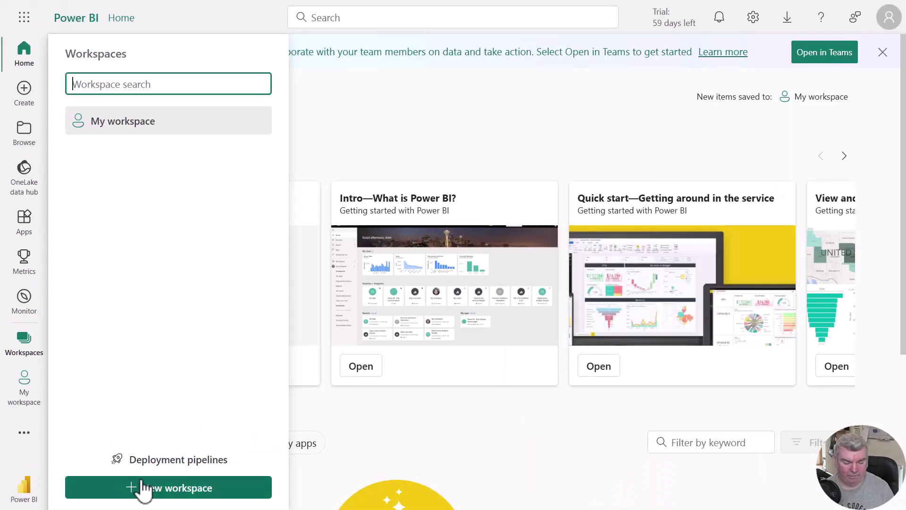
pyautogui.click(250, 473)
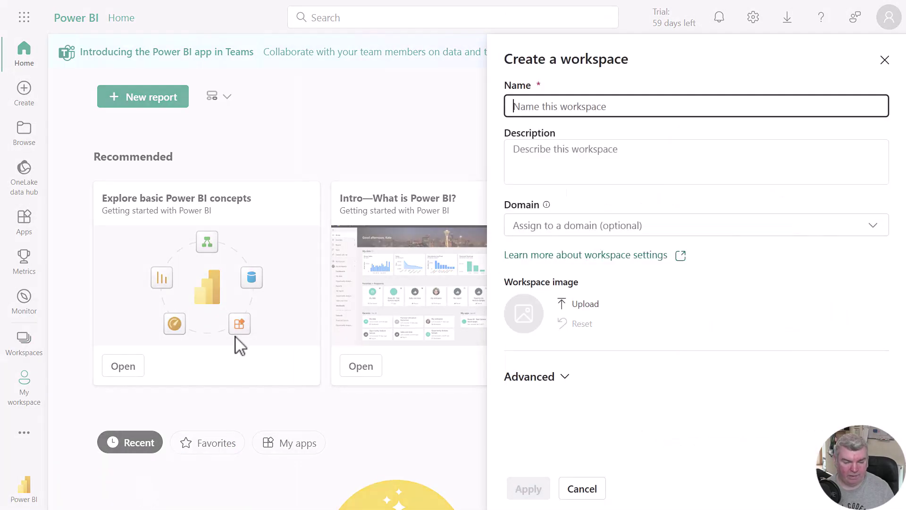
pyautogui.write('p')
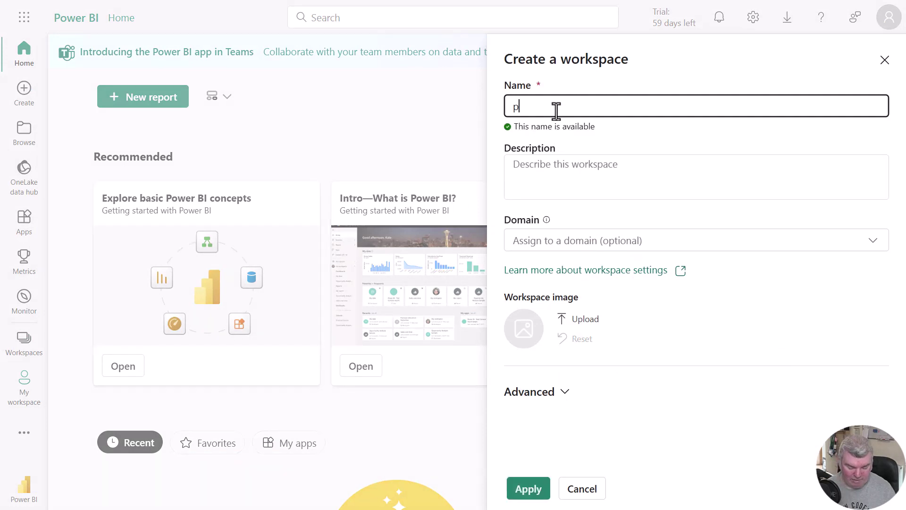
pyautogui.write('jg iotops')
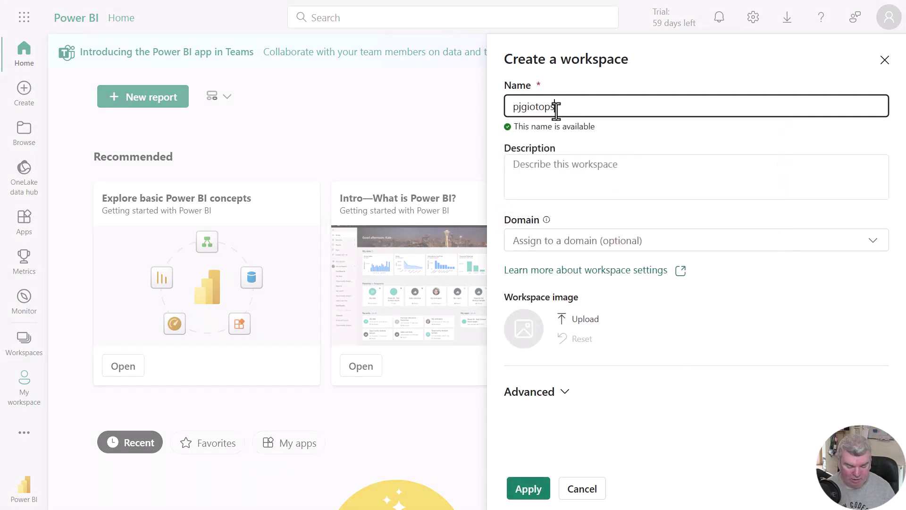
pyautogui.write('workspace1')
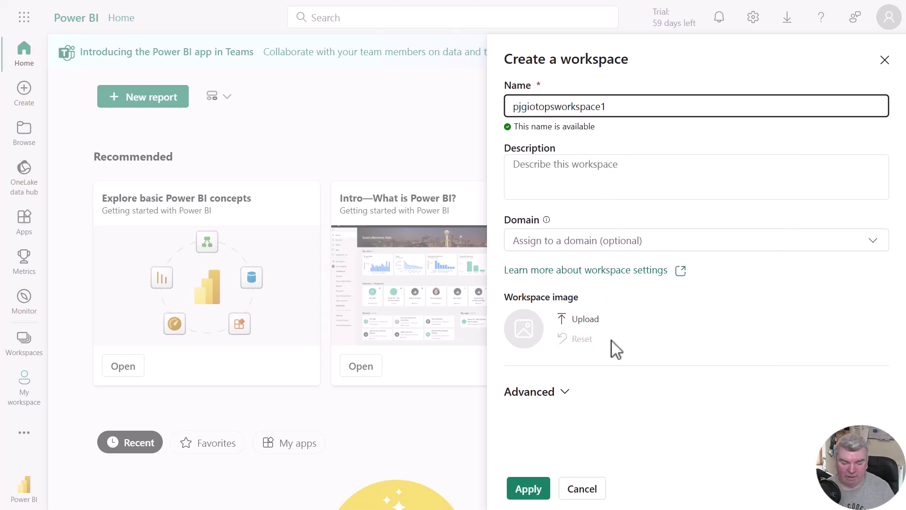
# Expand the new workspace's advanced settings and check that the Trial license mode is selected.
pyautogui.click(549, 399)
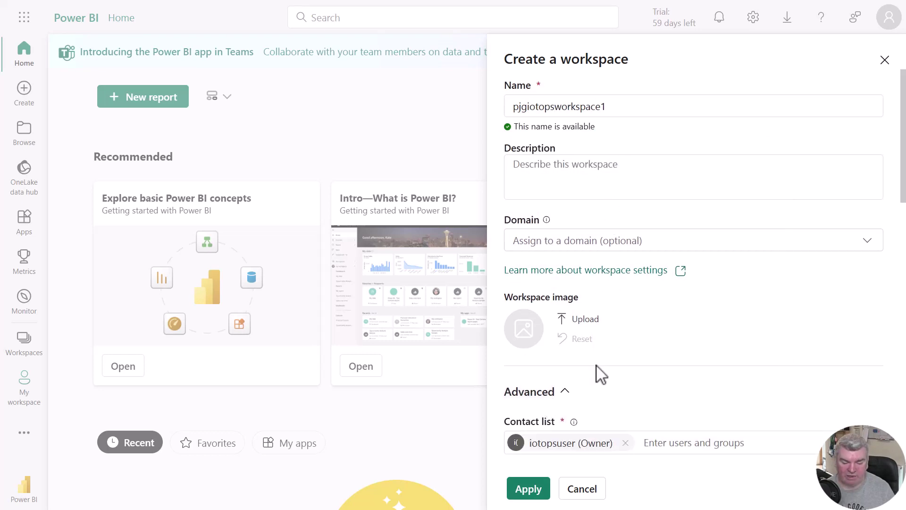
pyautogui.scroll(-5, 599, 372)
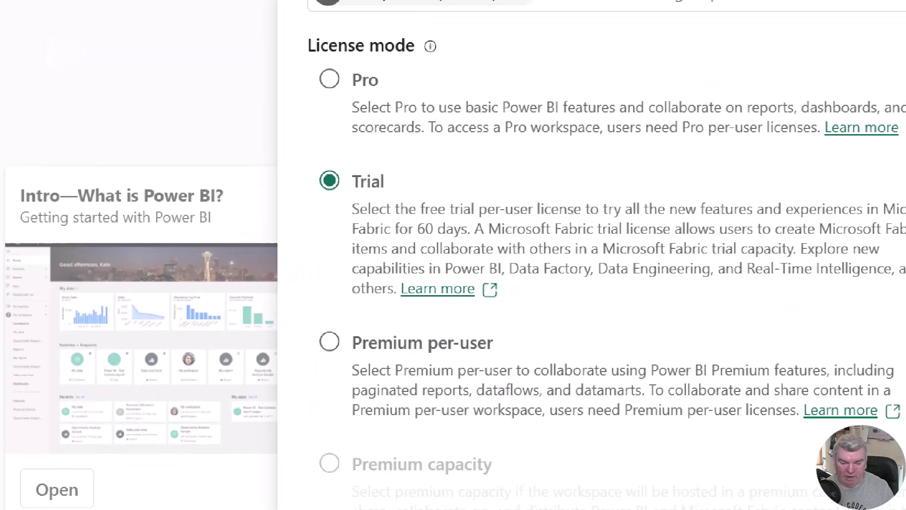
pyautogui.click(841, 193)
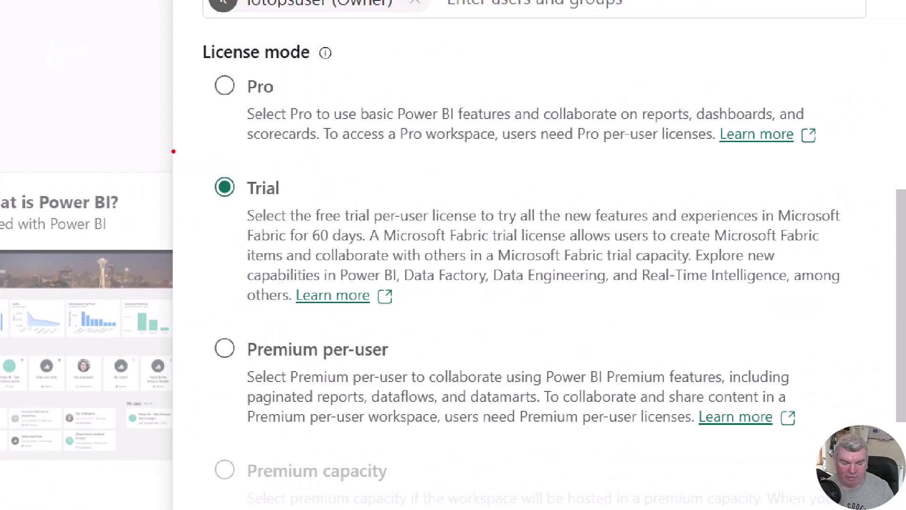
pyautogui.moveTo(167, 149)
pyautogui.mouseDown()
pyautogui.moveTo(771, 277)
pyautogui.moveTo(849, 333)
pyautogui.moveTo(875, 337)
pyautogui.mouseUp()
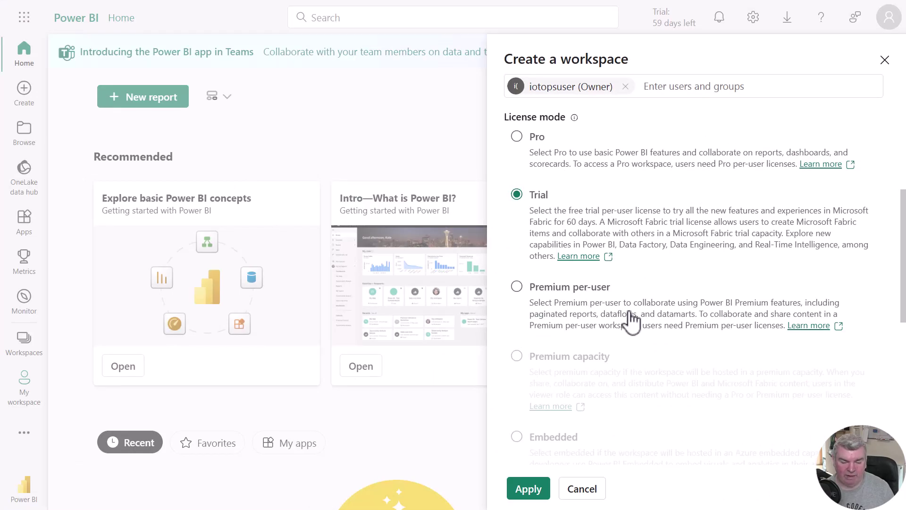
# Enter "An IoT Ops Workspace" as the new workspace's description.
pyautogui.scroll(10, 631, 319)
pyautogui.click(612, 173)
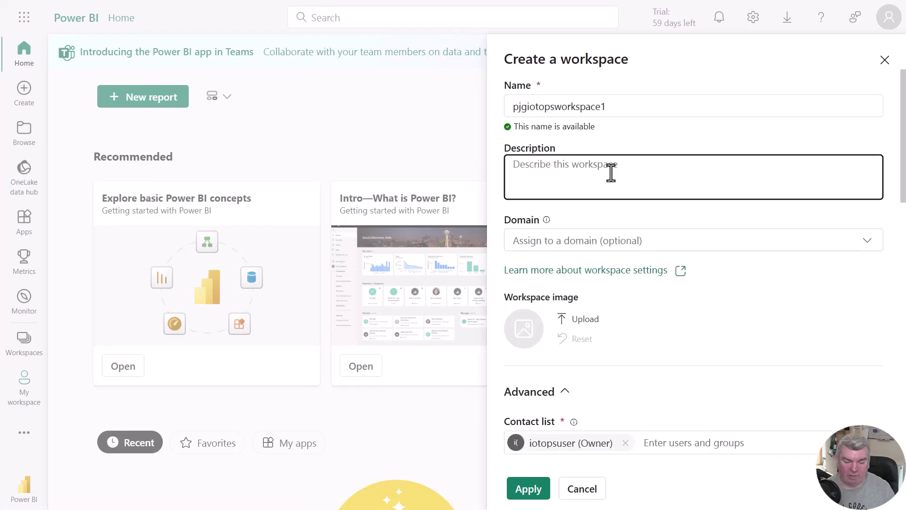
pyautogui.write('An IoT Ops')
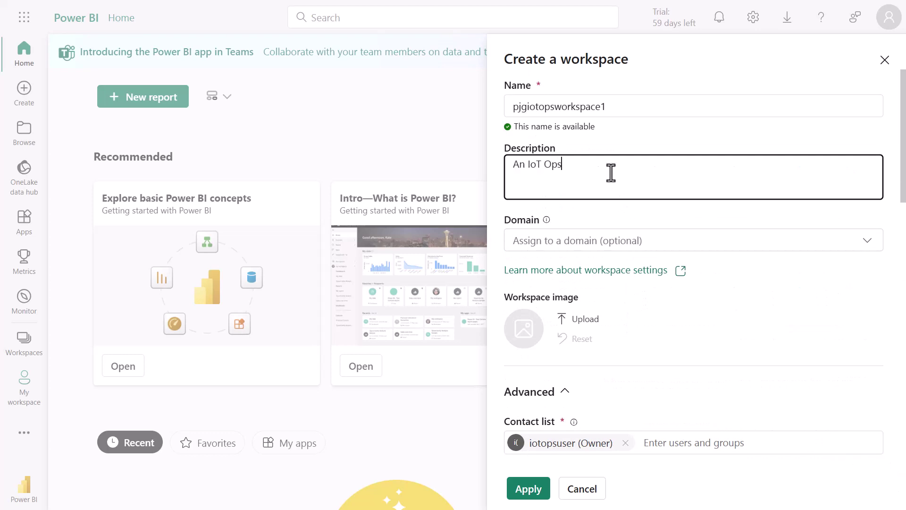
pyautogui.write(' Workspace')
# Check which domains can be assigned to the new workspace, leaving the domain unassigned.
pyautogui.scroll(-1, 612, 173)
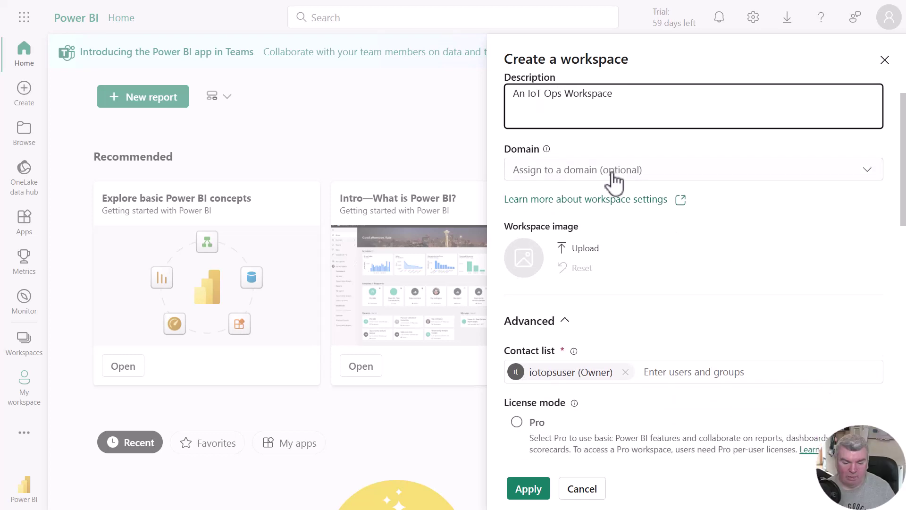
pyautogui.click(614, 175)
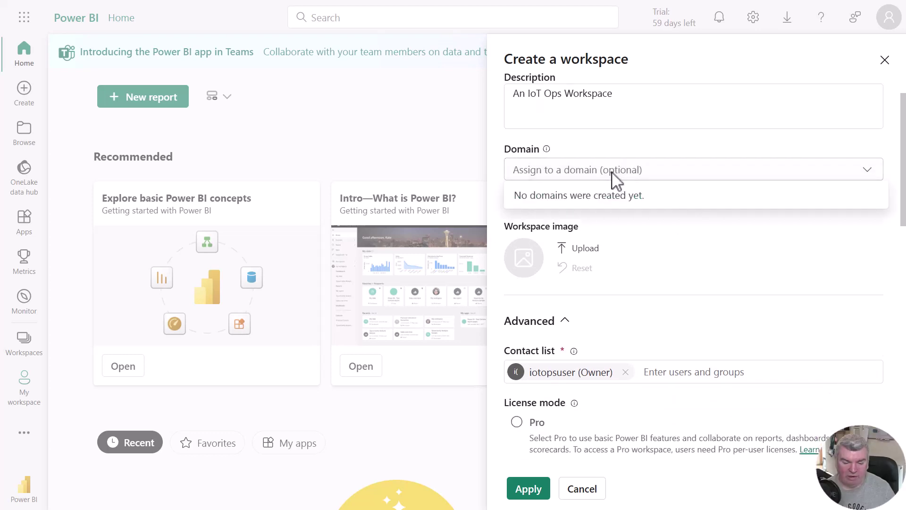
pyautogui.click(791, 282)
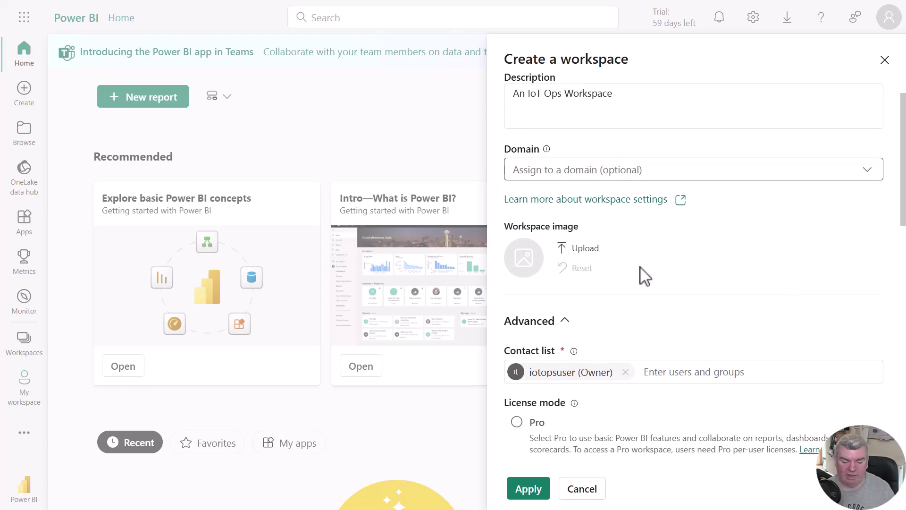
# Review the remaining licence and storage settings, create the workspace with the default options, and dismiss the task flow introductions.
pyautogui.scroll(-3, 641, 269)
pyautogui.scroll(-8, 644, 275)
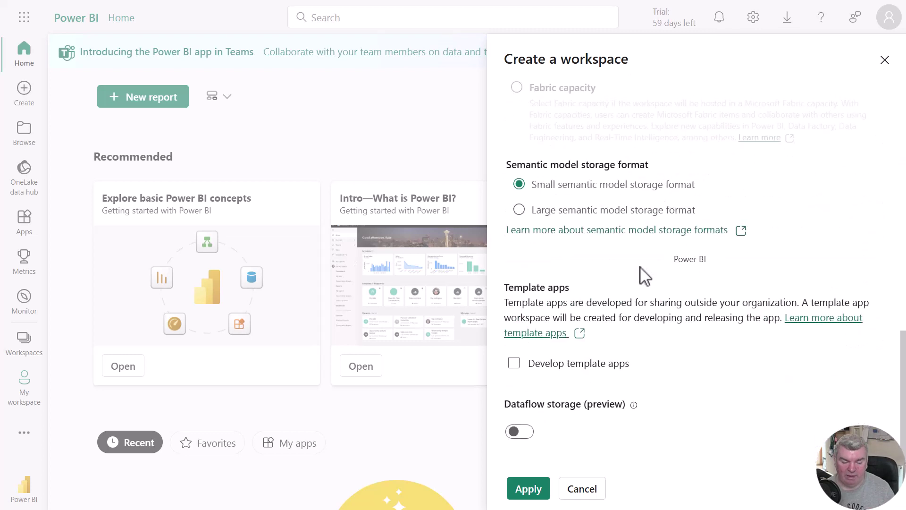
pyautogui.scroll(5, 728, 208)
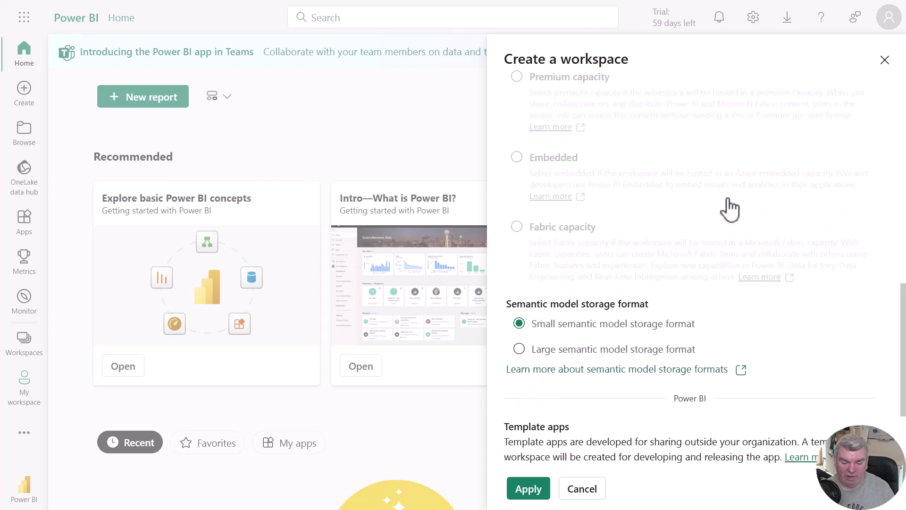
pyautogui.scroll(-5, 729, 208)
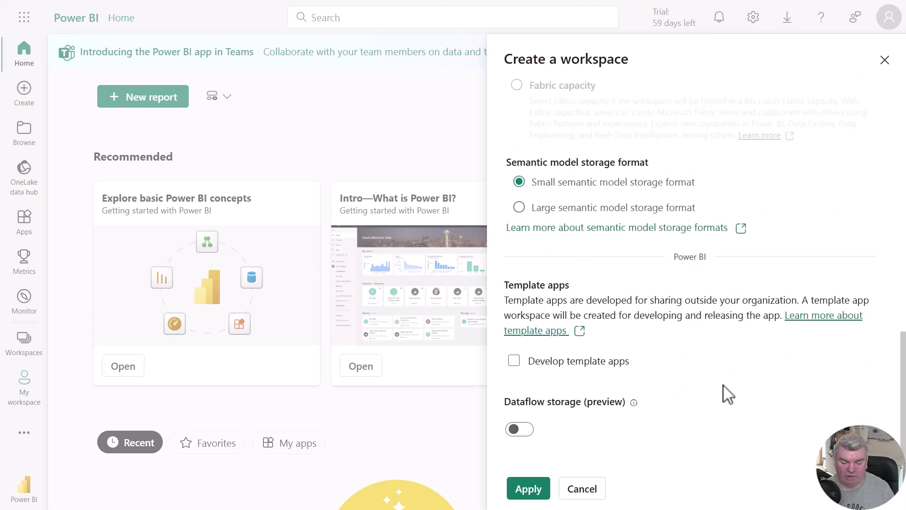
pyautogui.click(536, 492)
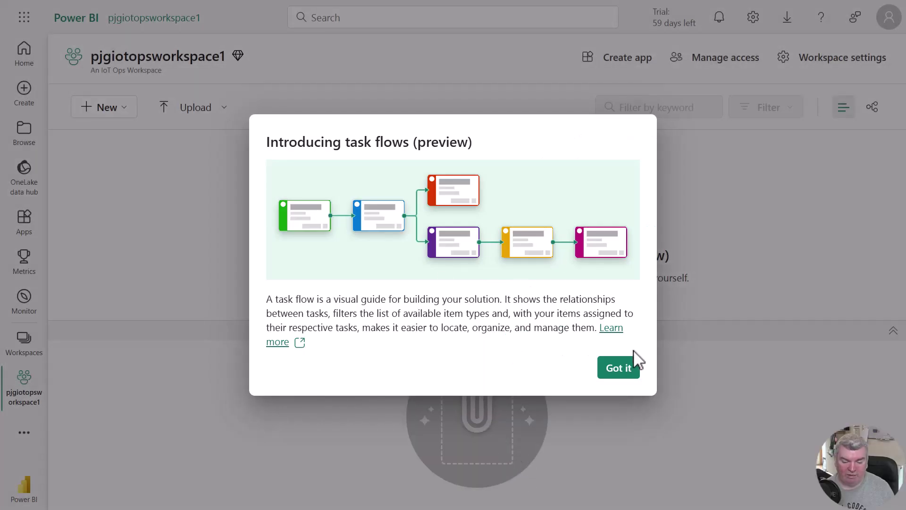
pyautogui.click(632, 369)
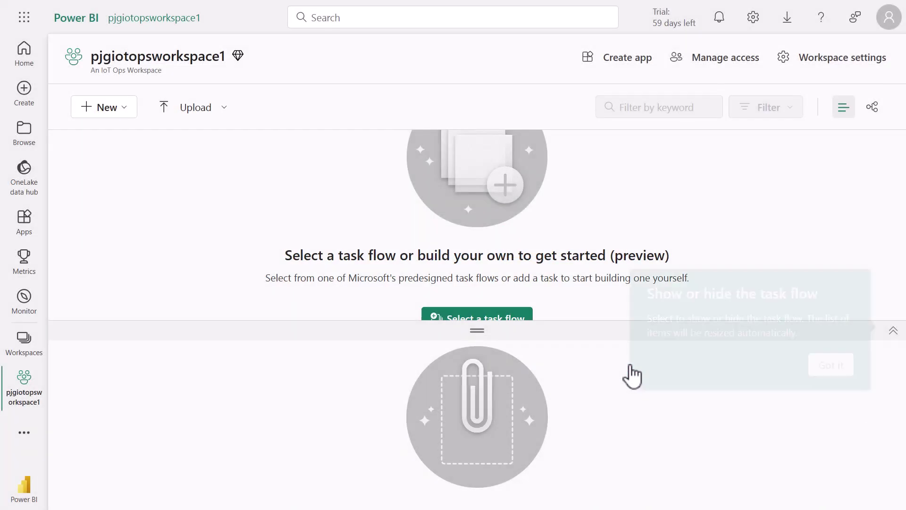
pyautogui.click(838, 367)
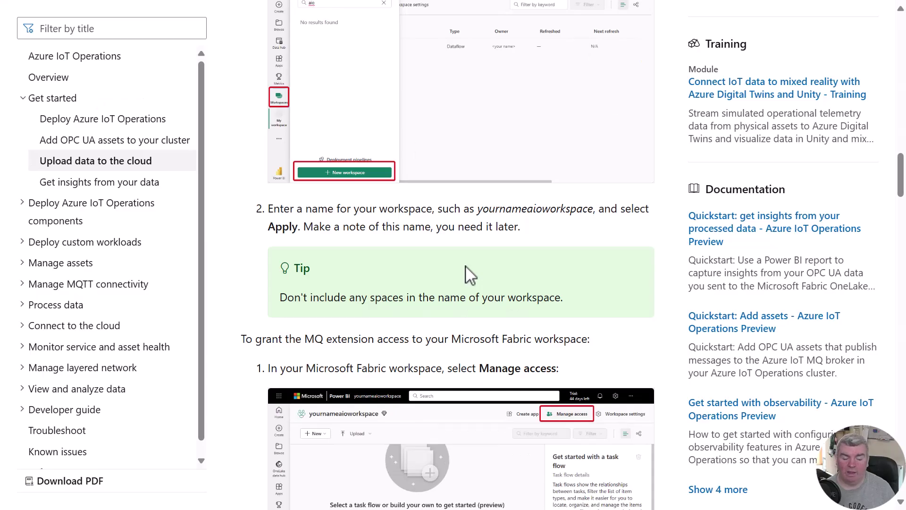
# Read the quickstart's instructions for granting the MQ extension access to the Microsoft Fabric workspace.
pyautogui.scroll(-5, 466, 271)
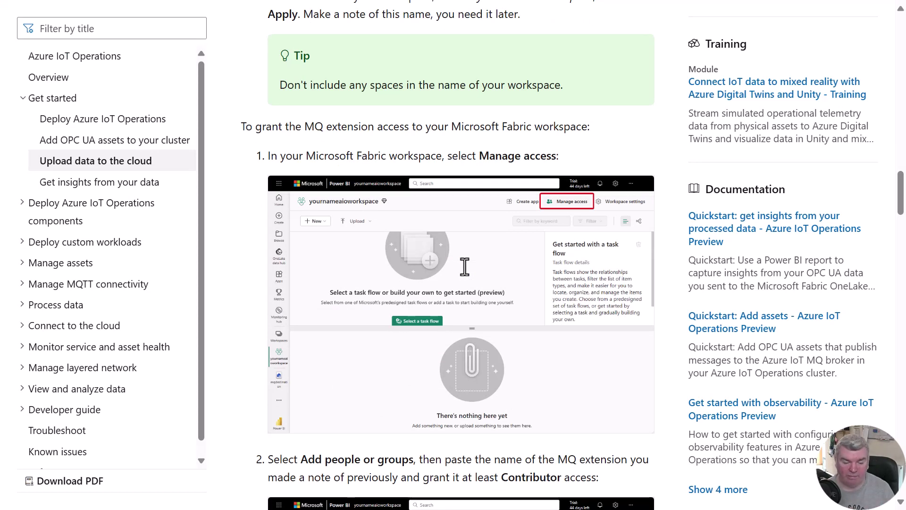
pyautogui.scroll(-2, 465, 267)
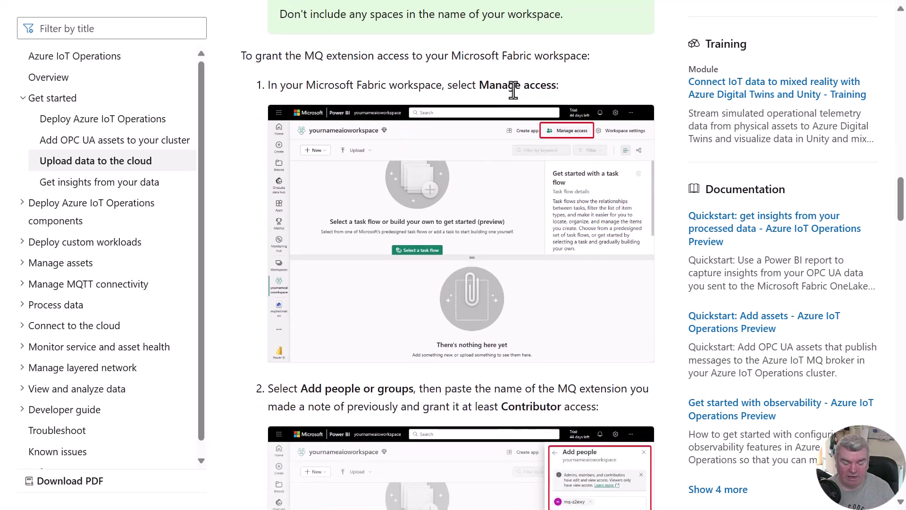
pyautogui.scroll(-5, 514, 90)
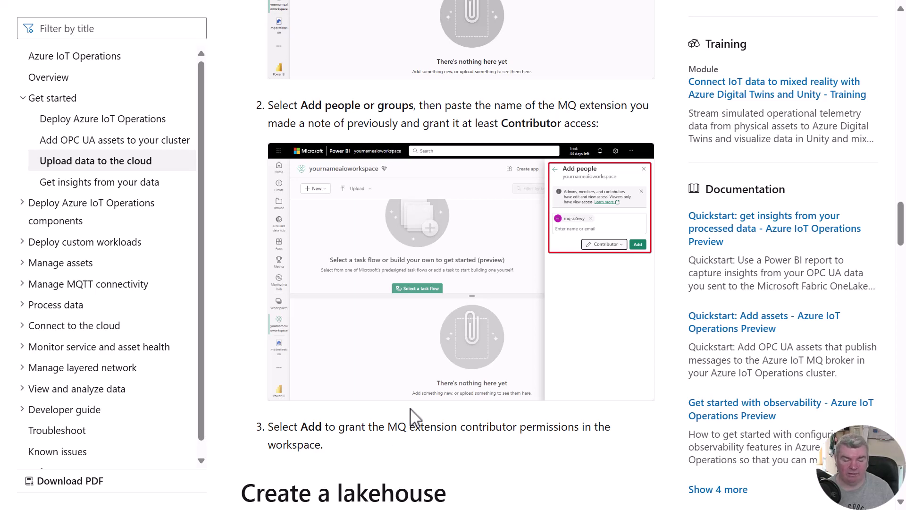
# Switch back to the Power BI workspace and grant the MQ extension mq-5ju2j Contributor access to it.
pyautogui.hotkey('ctrl', 'Tab')
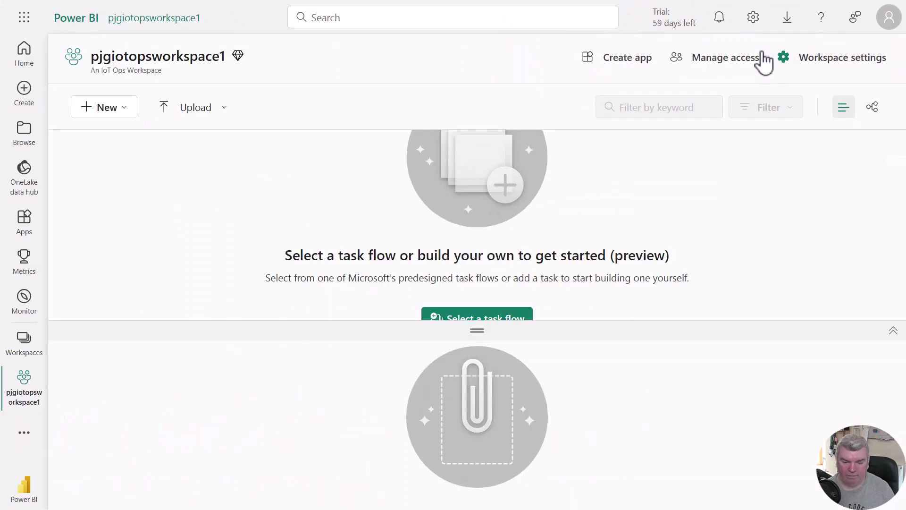
pyautogui.click(745, 65)
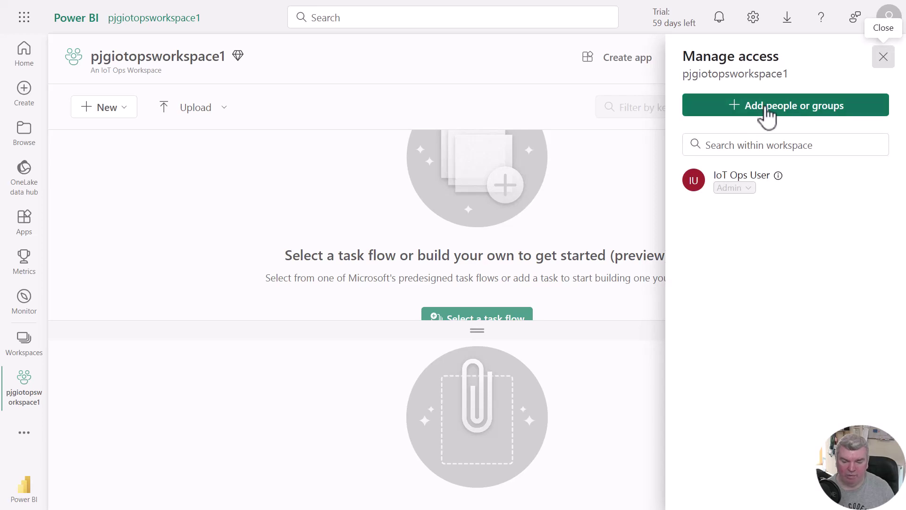
pyautogui.click(766, 108)
pyautogui.click(738, 165)
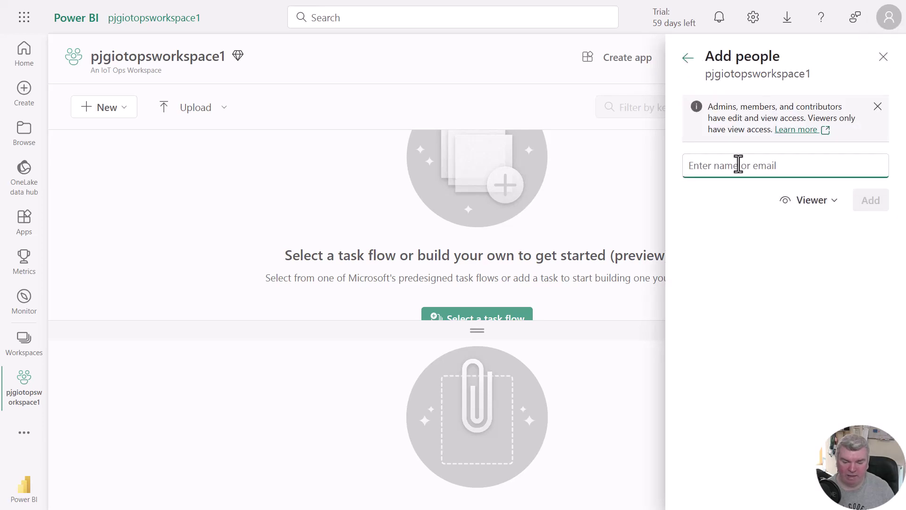
pyautogui.write('mq-5ju2j')
pyautogui.press('Return')
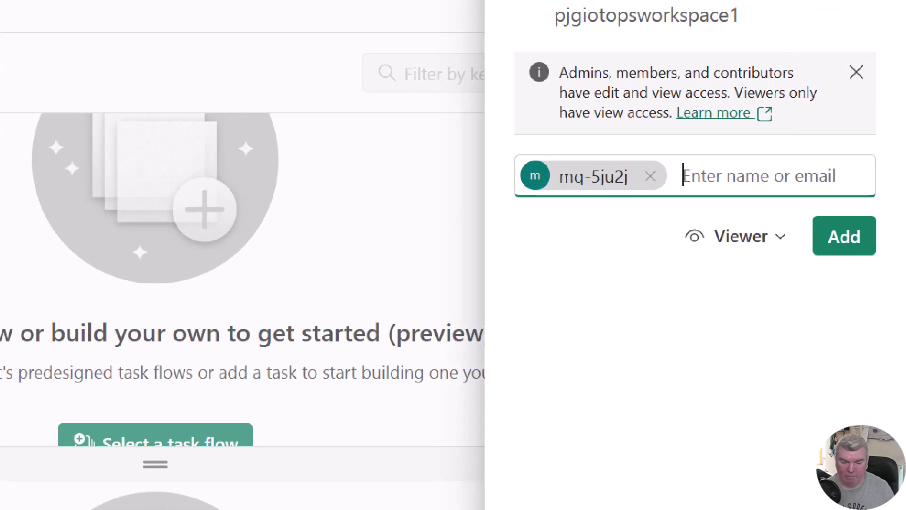
pyautogui.moveTo(492, 138)
pyautogui.mouseDown()
pyautogui.moveTo(556, 199)
pyautogui.moveTo(695, 224)
pyautogui.mouseUp()
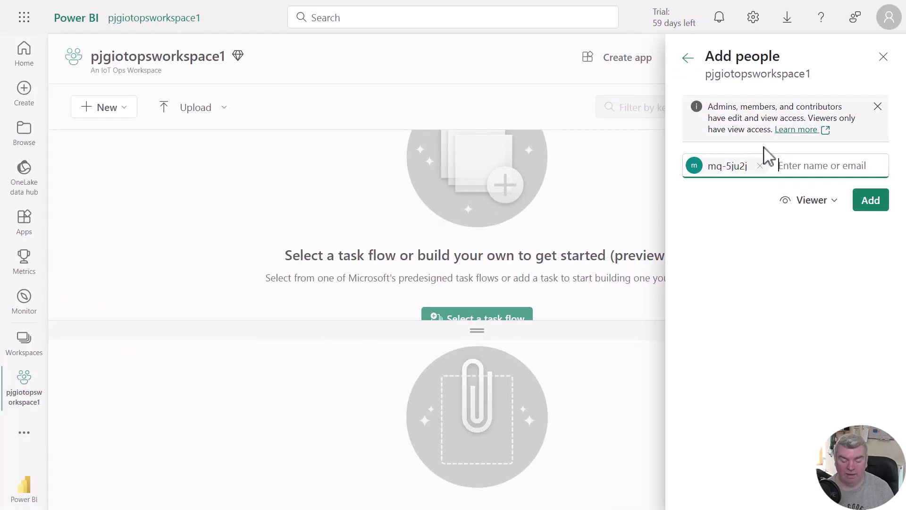
pyautogui.click(824, 203)
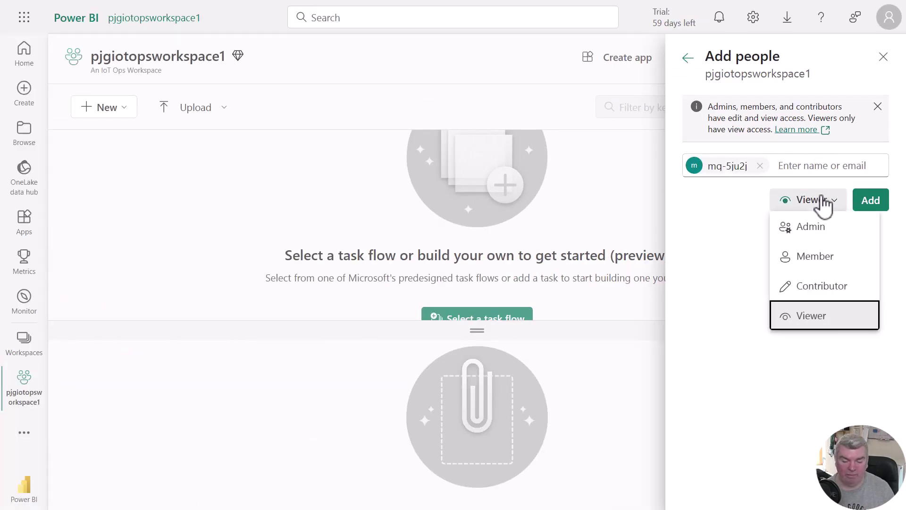
pyautogui.click(829, 283)
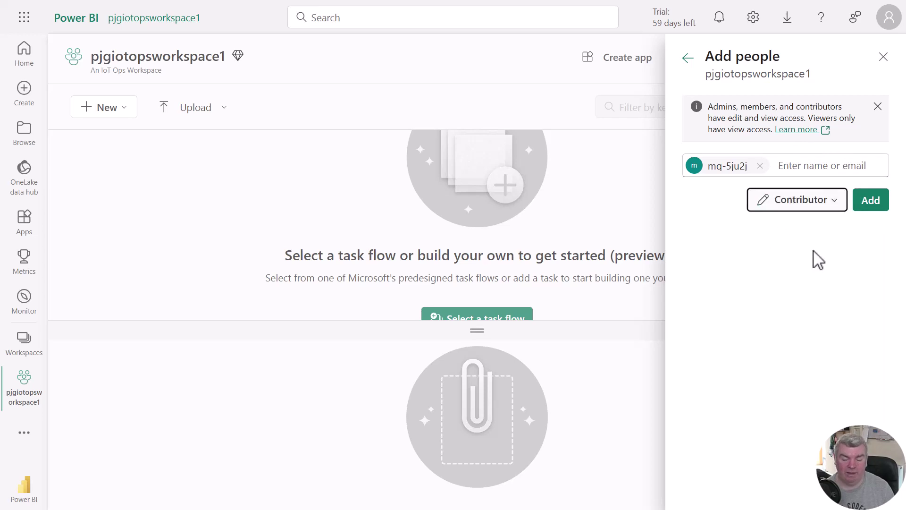
pyautogui.click(871, 207)
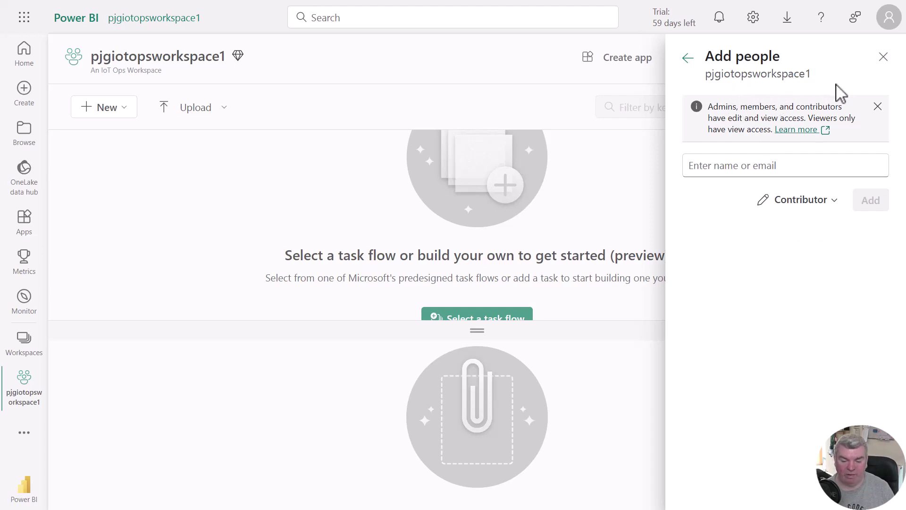
# Check the role of mq-5ju2j in the workspace's access list.
pyautogui.click(883, 57)
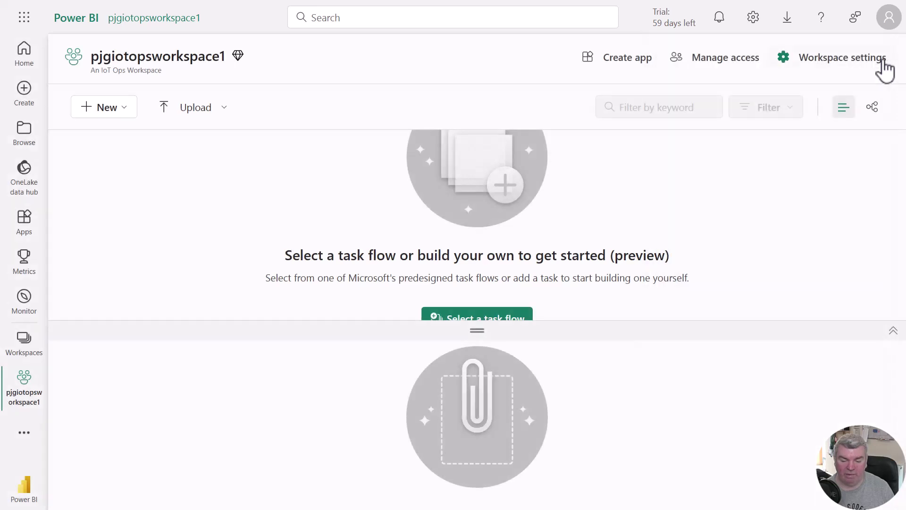
pyautogui.click(731, 58)
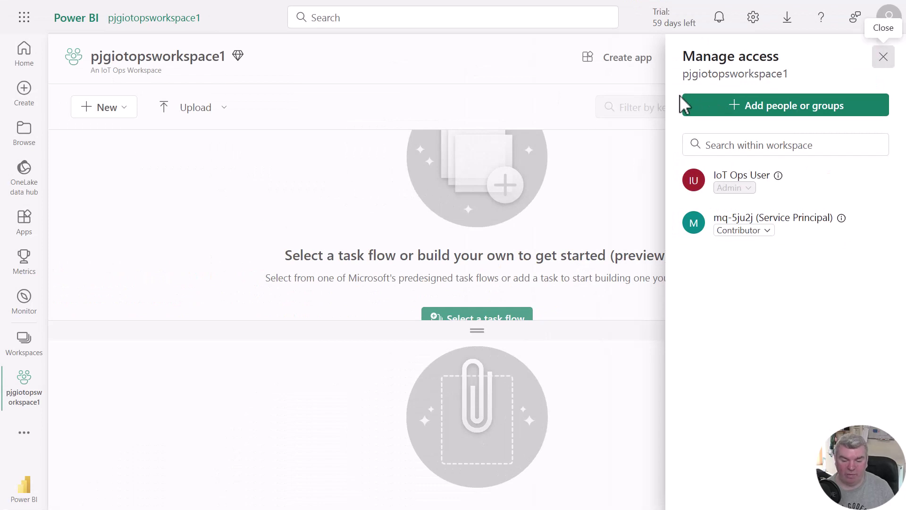
pyautogui.click(883, 57)
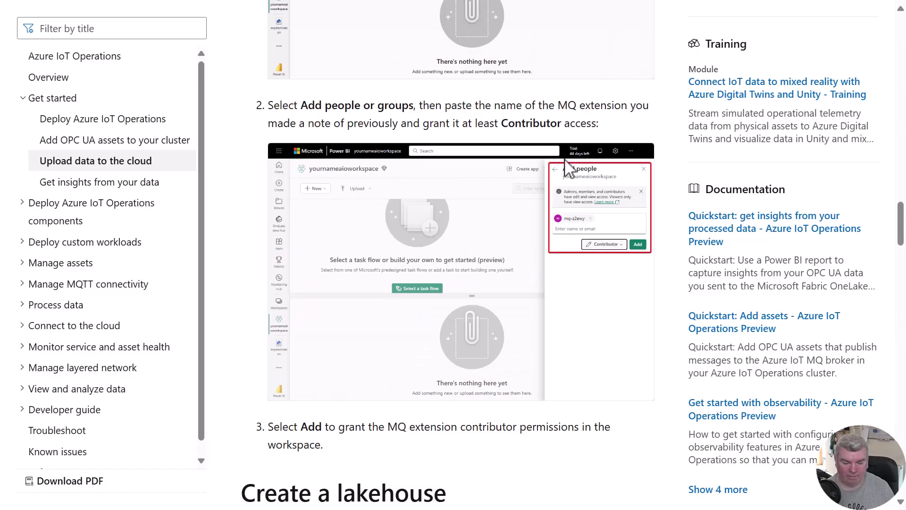
# Read the quickstart's Create a lakehouse section and copy the lakehouse name aiomqdestination.
pyautogui.scroll(-1, 453, 255)
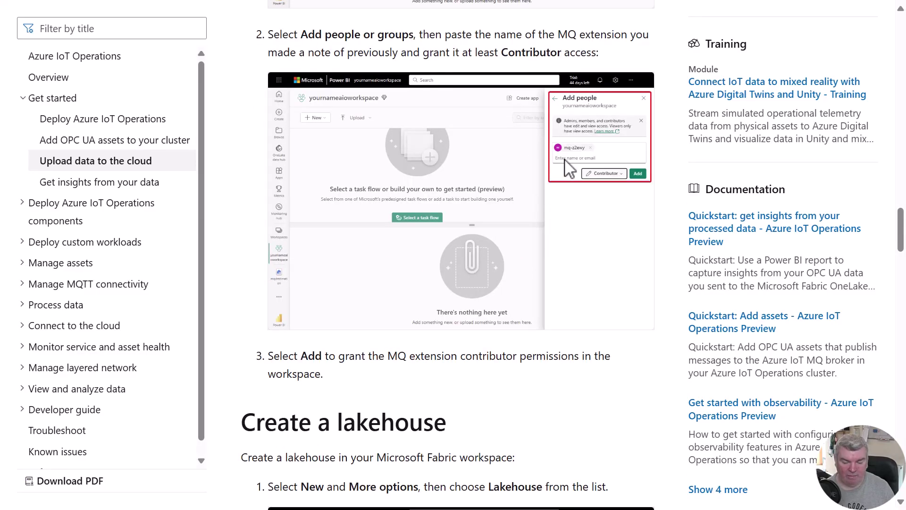
pyautogui.scroll(-6, 570, 168)
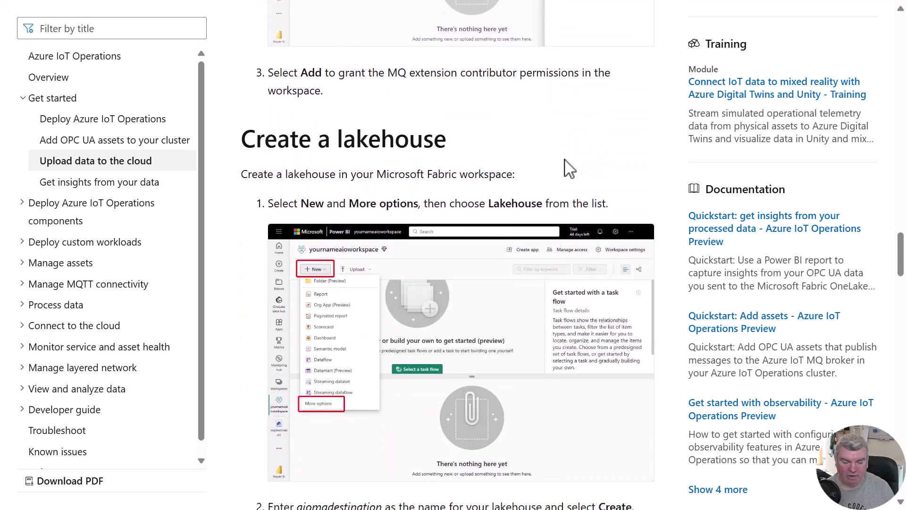
pyautogui.scroll(-1, 570, 167)
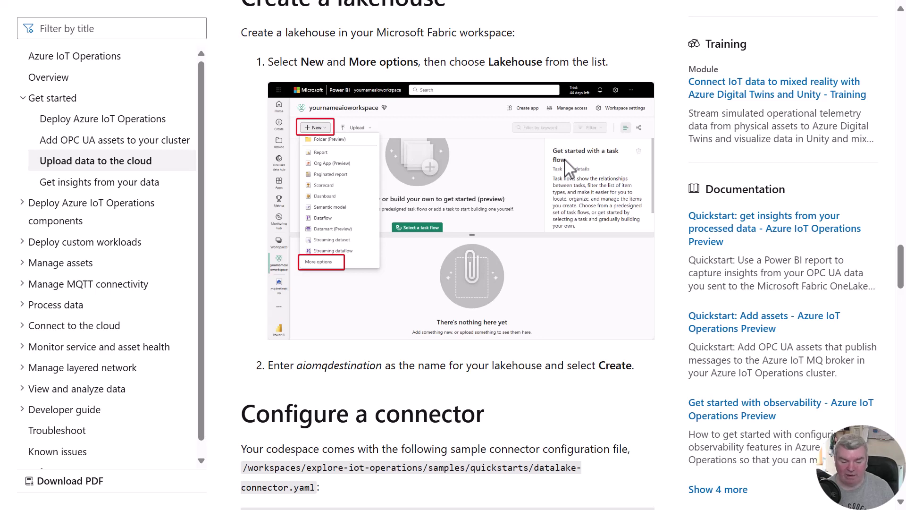
pyautogui.scroll(-1, 472, 284)
pyautogui.doubleClick(339, 294)
pyautogui.hotkey('ctrl', 'c')
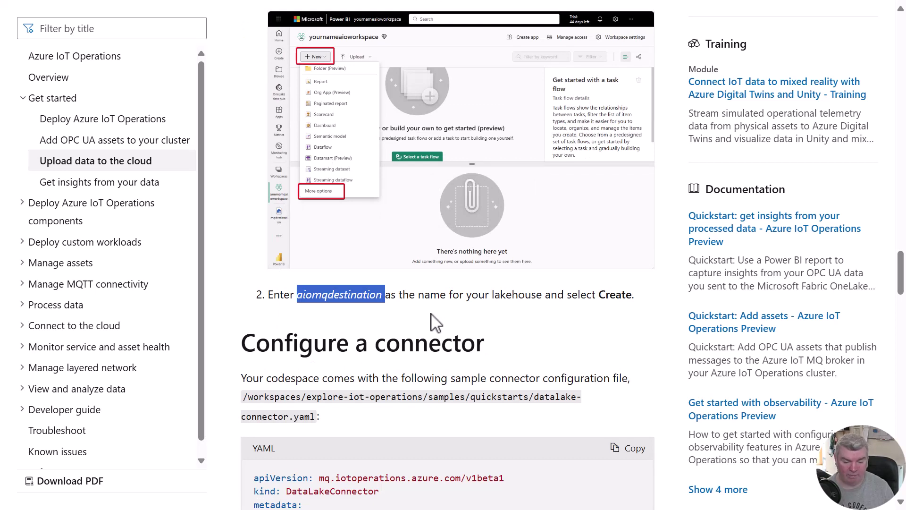
# Switch to the Power BI workspace and create a lakehouse in it named aiomqdestination.
pyautogui.hotkey('alt', 'Tab')
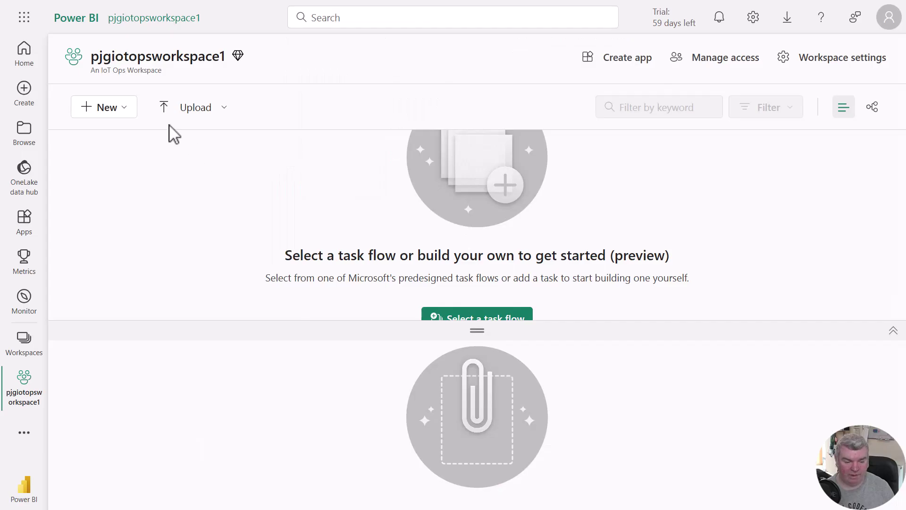
pyautogui.click(126, 110)
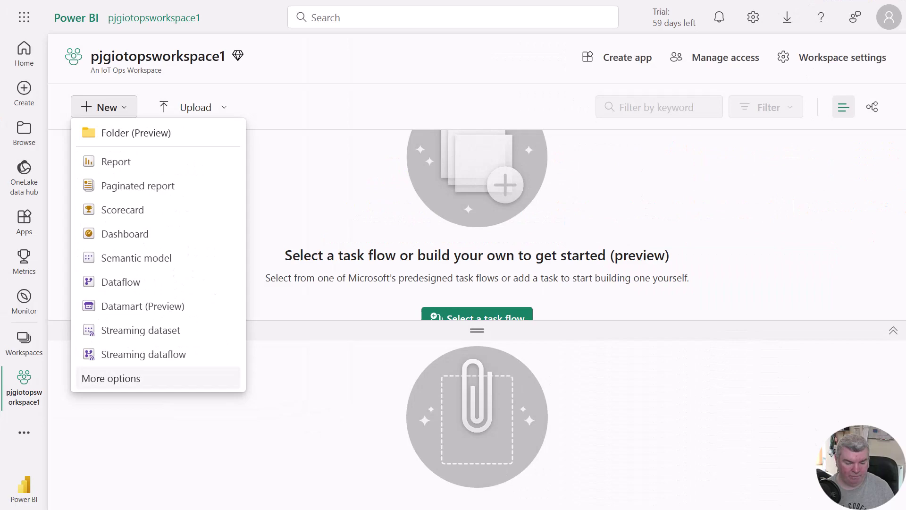
pyautogui.click(126, 390)
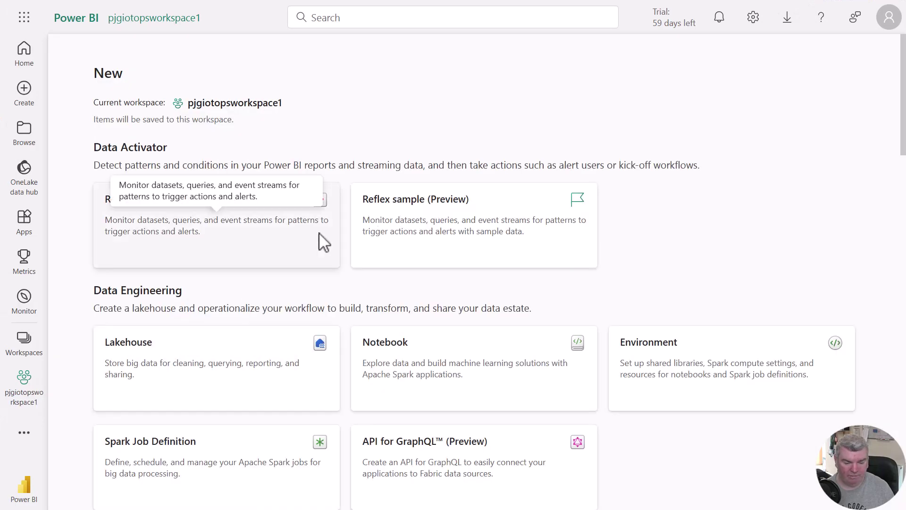
pyautogui.scroll(-1, 324, 242)
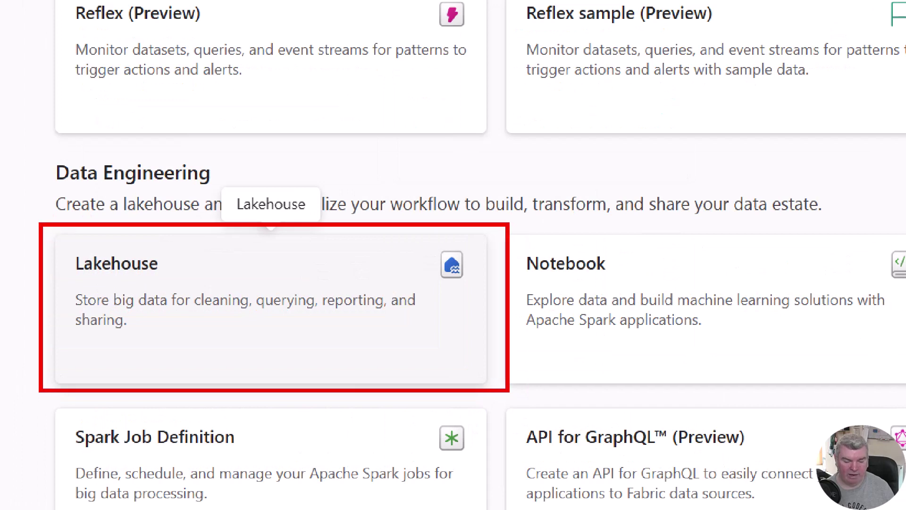
pyautogui.click(348, 311)
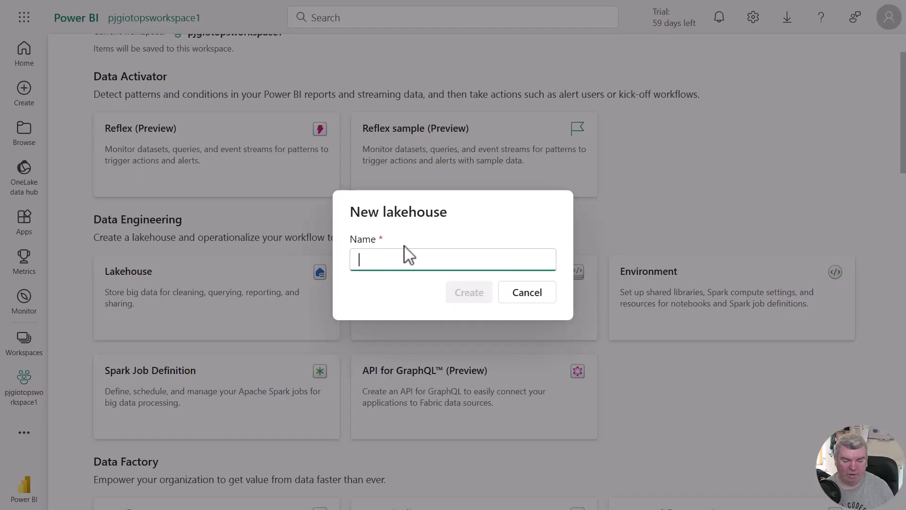
pyautogui.hotkey('ctrl', 'v')
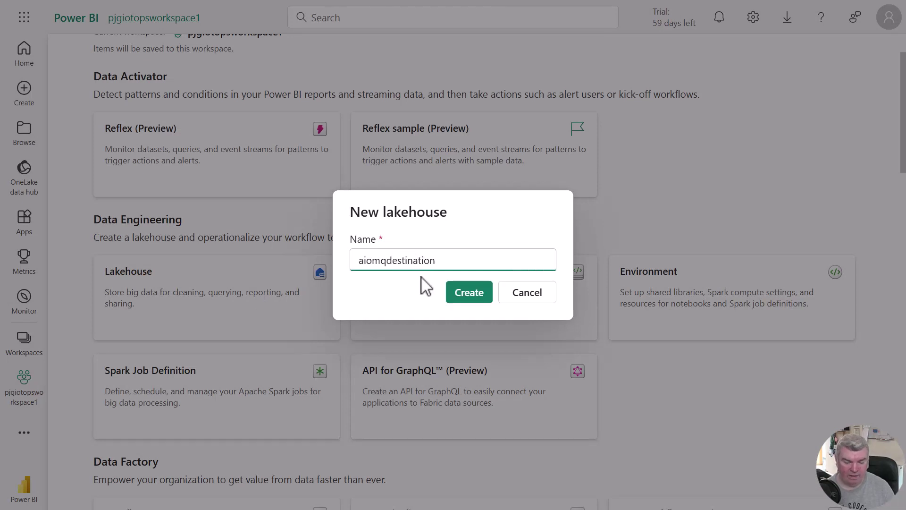
pyautogui.click(457, 297)
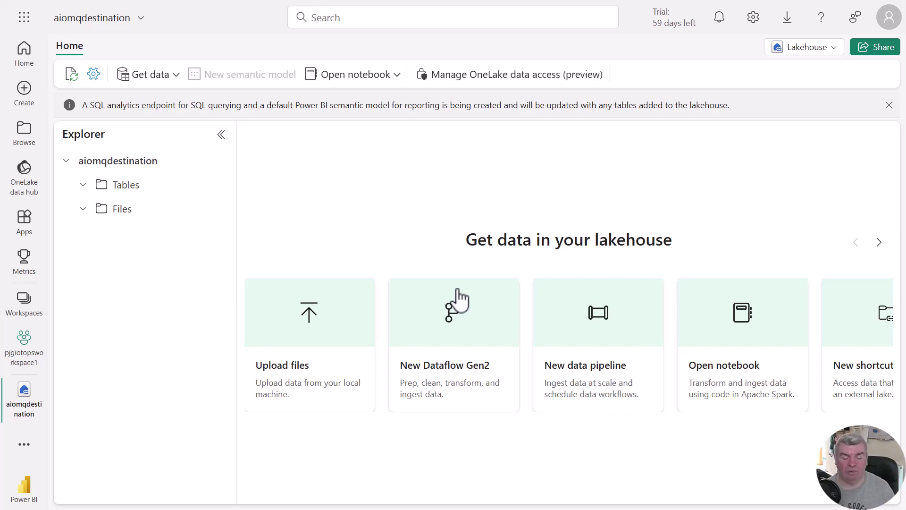
# Switch to the codespace in VS Code, open datalake-connector.yaml from samples/quickstarts, and enlarge the editor area.
pyautogui.hotkey('alt', 'Tab')
pyautogui.scroll(-4, 460, 294)
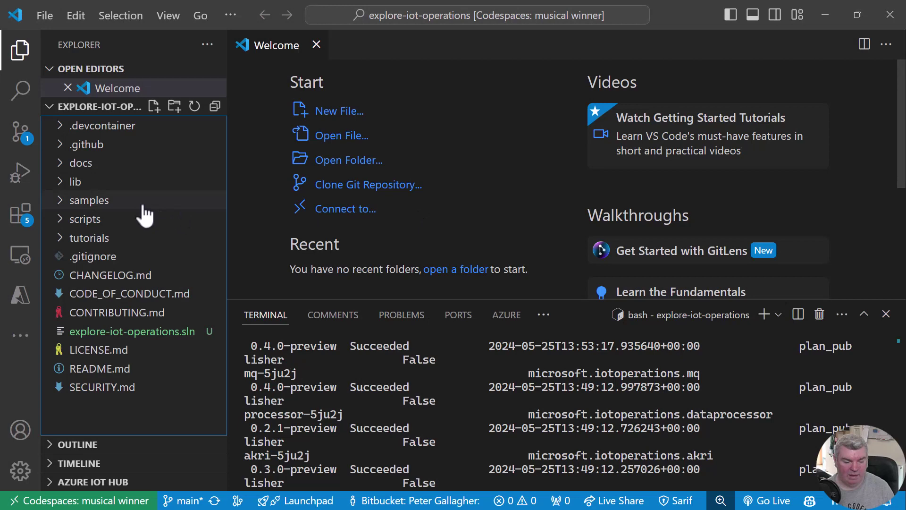
pyautogui.click(60, 202)
pyautogui.scroll(-1, 103, 277)
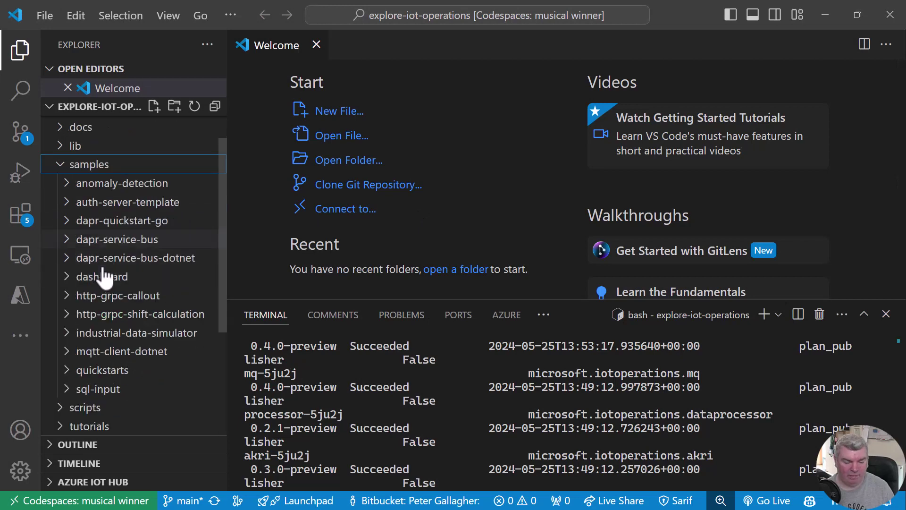
pyautogui.click(87, 370)
pyautogui.scroll(-1, 89, 371)
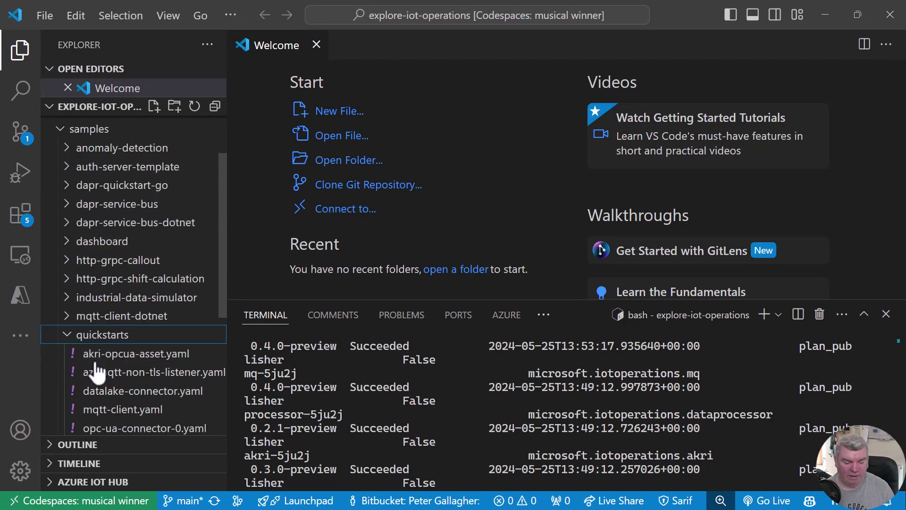
pyautogui.click(161, 391)
pyautogui.click(484, 179)
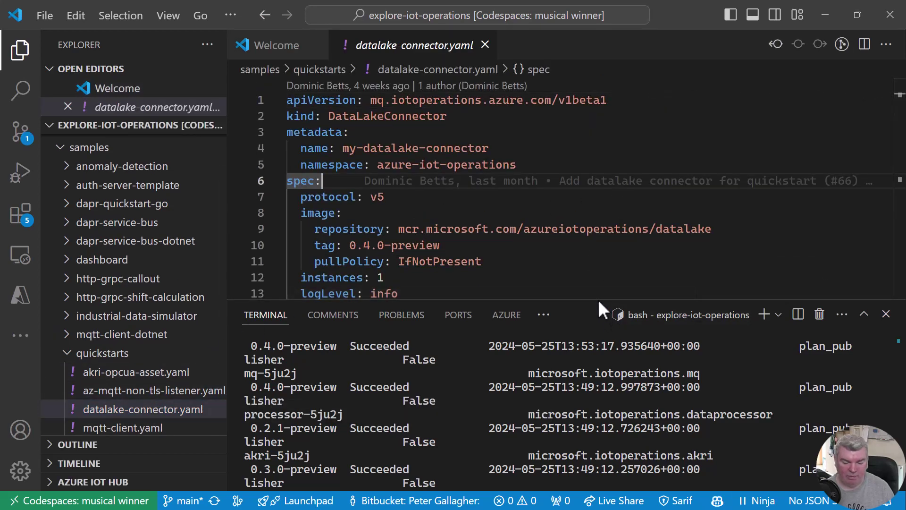
pyautogui.moveTo(598, 300); pyautogui.dragTo(595, 354)
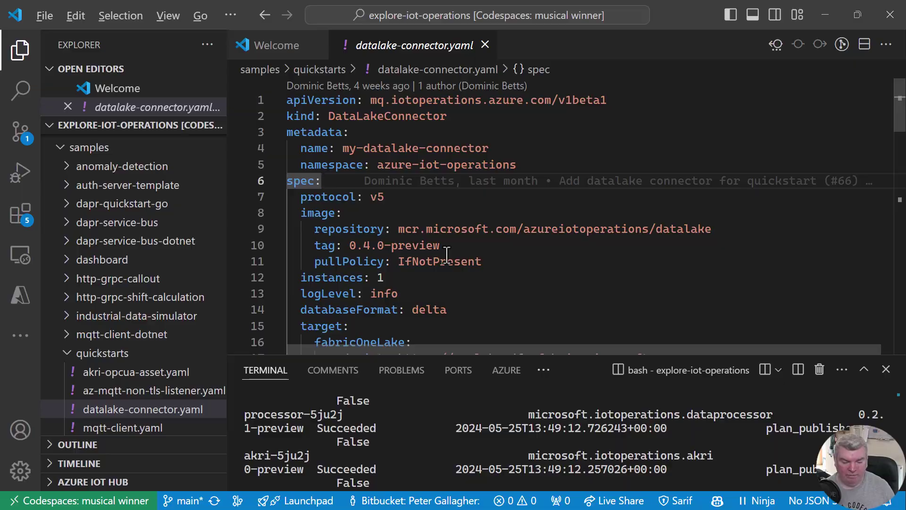
# Read the quickstart's Configure a connector instructions, and copy the workspace name pjgiotopsworkspace1 from Power BI.
pyautogui.hotkey('alt', 'Tab')
pyautogui.scroll(-3, 451, 263)
pyautogui.scroll(-7, 450, 262)
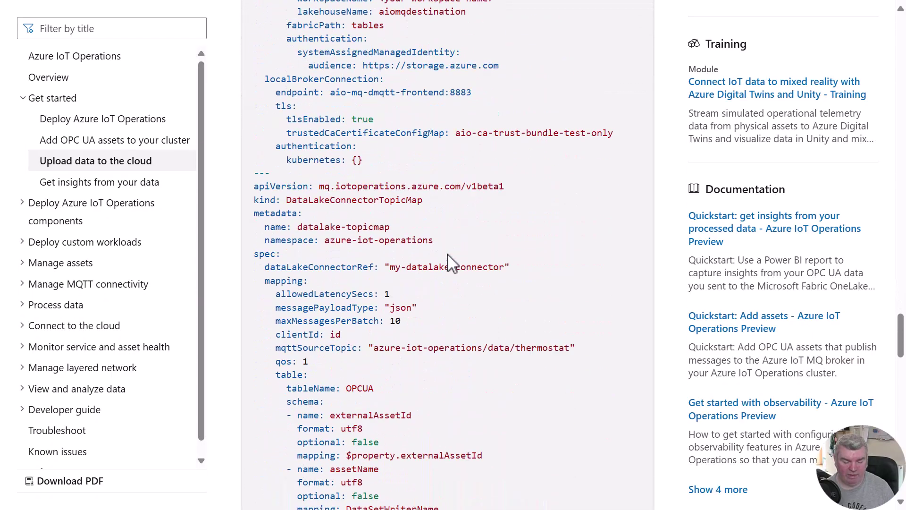
pyautogui.scroll(-8, 451, 262)
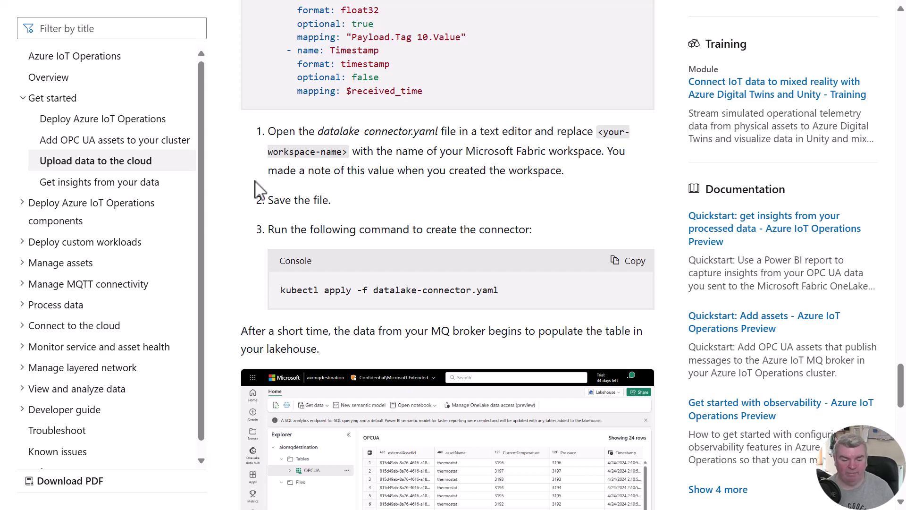
pyautogui.hotkey('alt', 'Tab')
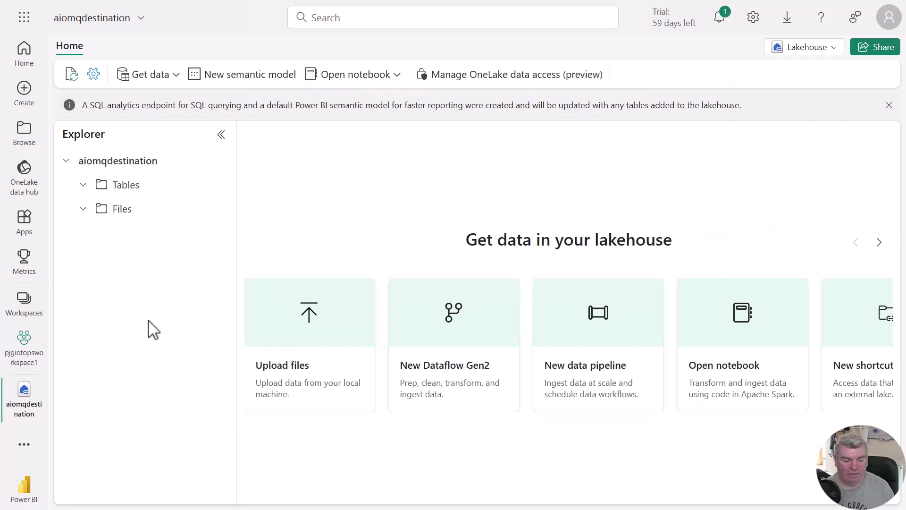
pyautogui.click(21, 349)
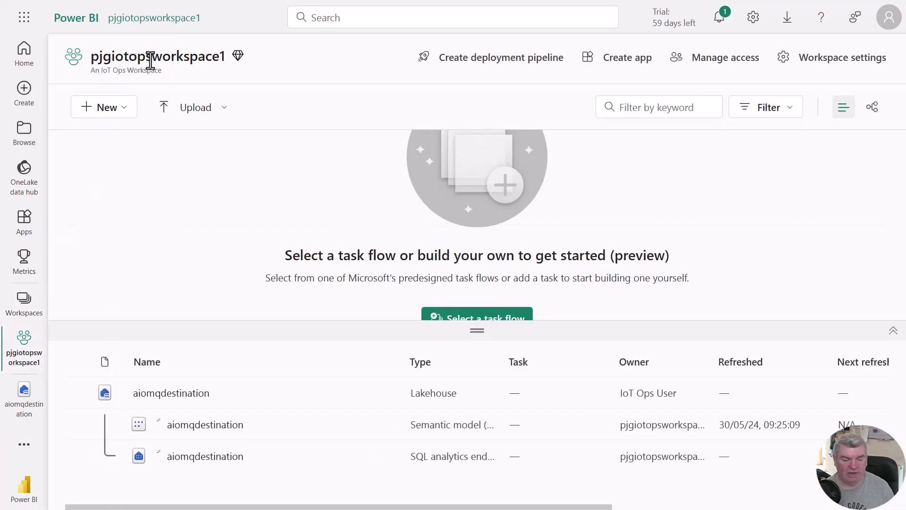
pyautogui.doubleClick(202, 56)
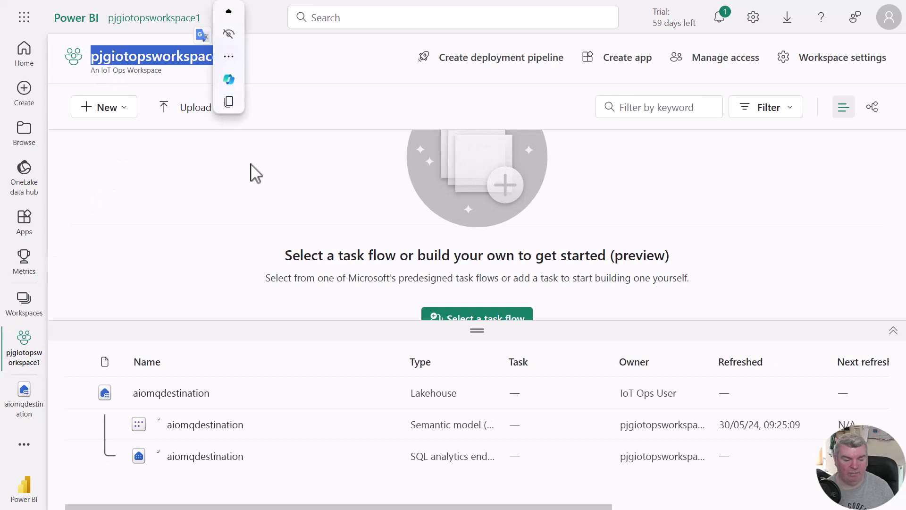
pyautogui.hotkey('ctrl', 'c')
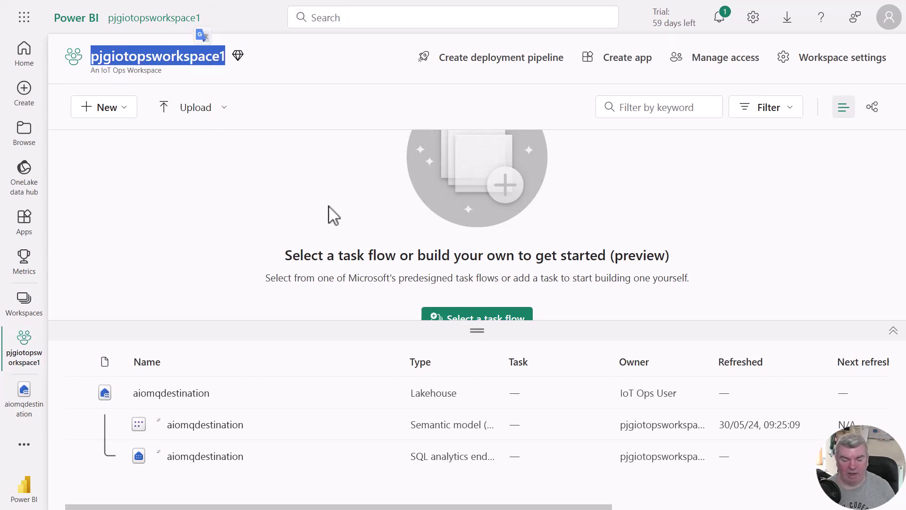
# Back in VS Code, replace the workspaceName placeholder in datalake-connector.yaml with pjgiotopsworkspace1 and save the file.
pyautogui.hotkey('alt', 'Tab')
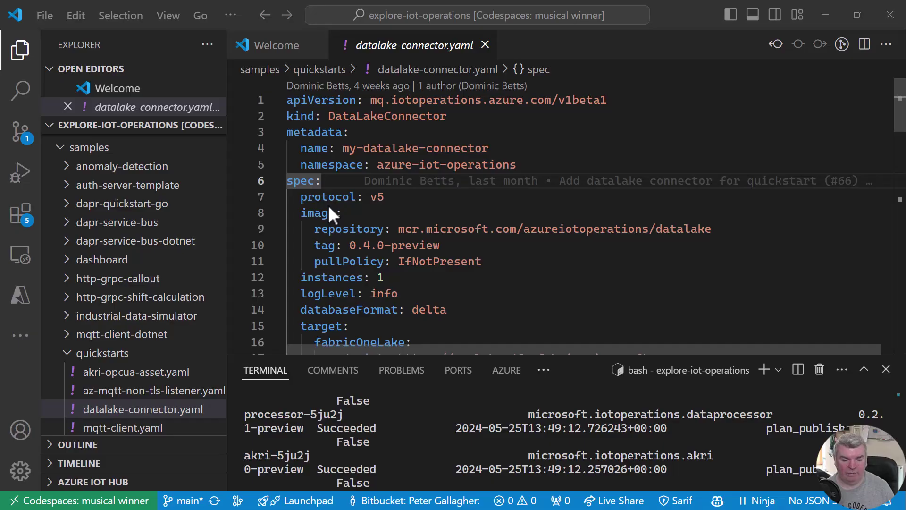
pyautogui.click(405, 197)
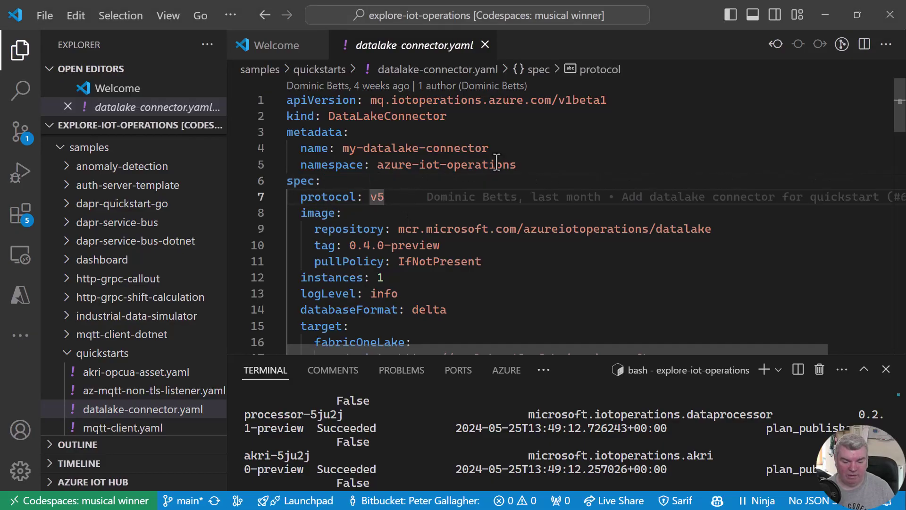
pyautogui.scroll(-4, 497, 161)
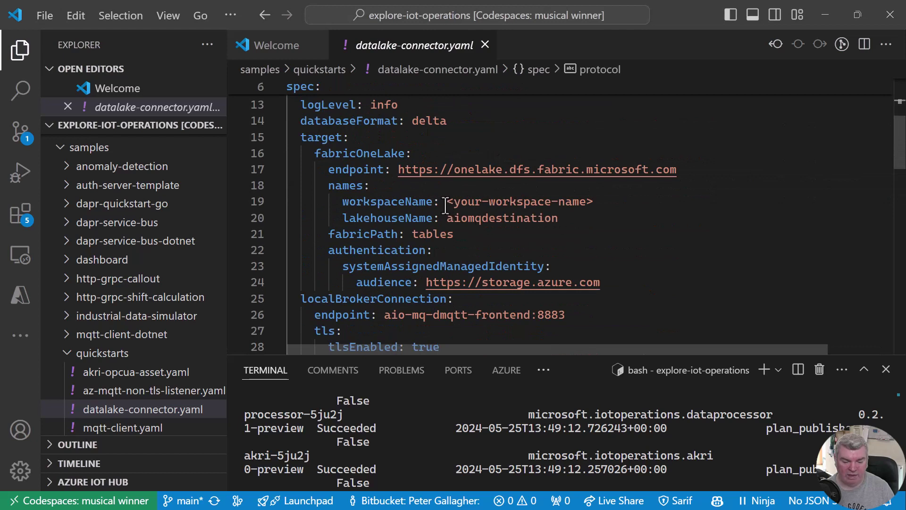
pyautogui.moveTo(447, 202); pyautogui.dragTo(593, 203)
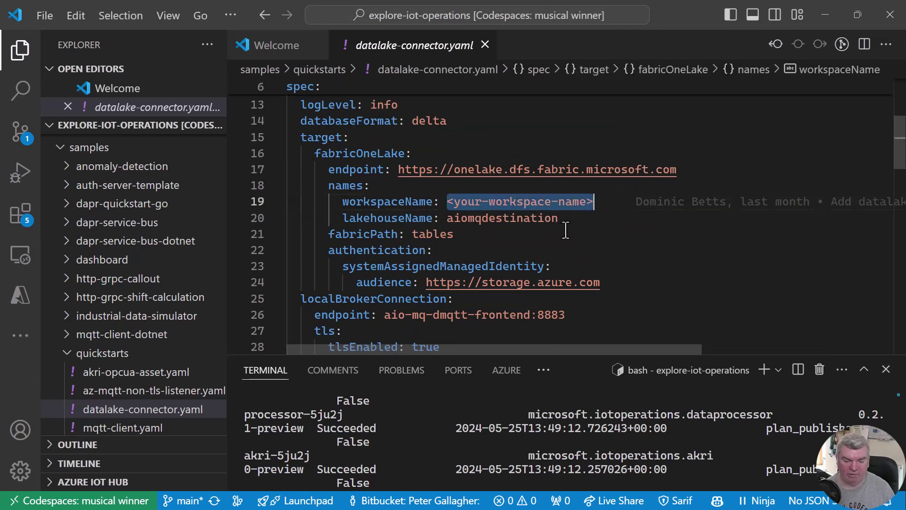
pyautogui.hotkey('ctrl', 'v')
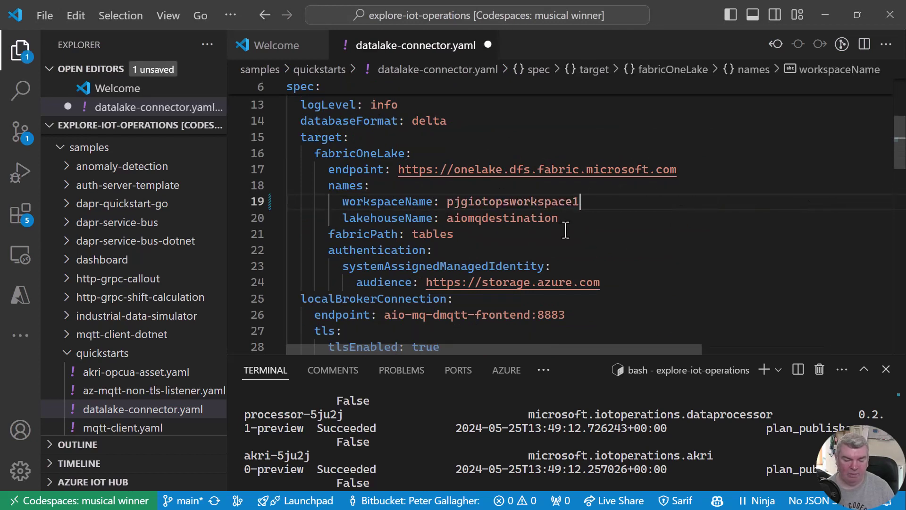
pyautogui.hotkey('ctrl', 's')
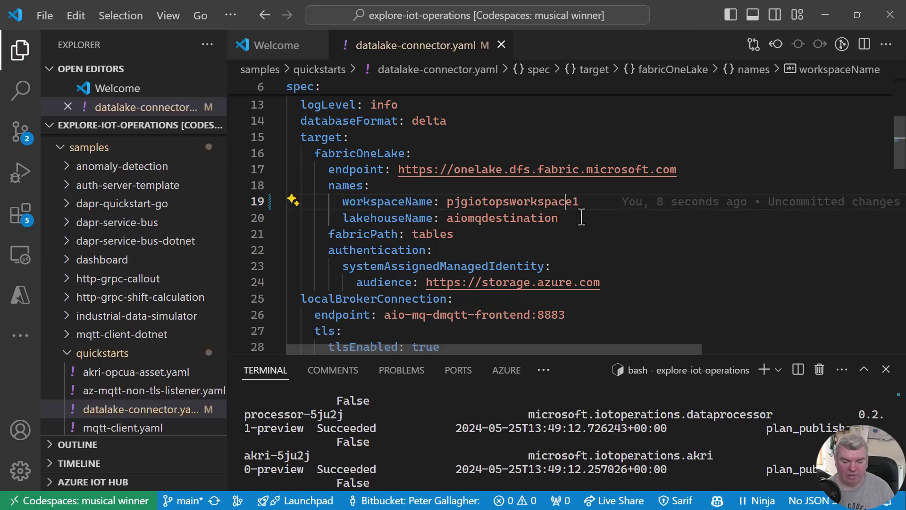
pyautogui.doubleClick(567, 203)
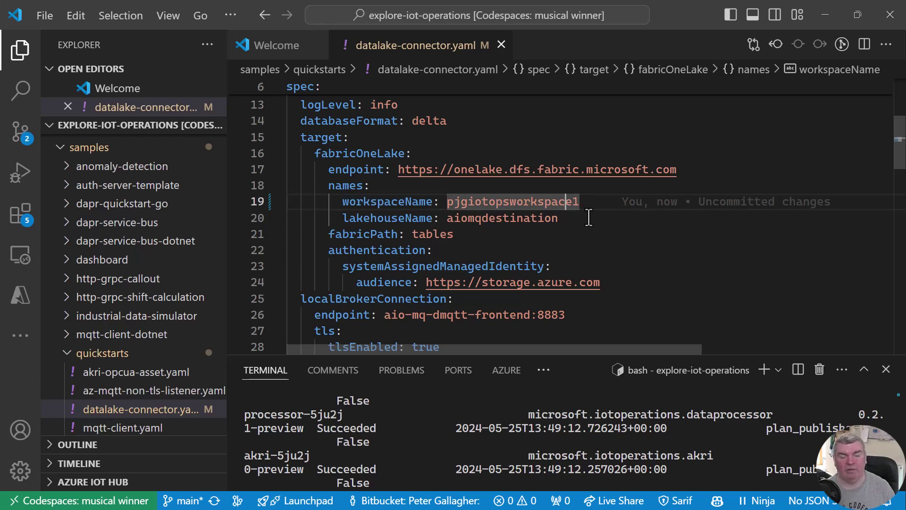
# Copy the connector creation command from the quickstart and try to run kubectl apply -f datalake-connector.yaml in the VS Code terminal.
pyautogui.hotkey('alt', 'Tab')
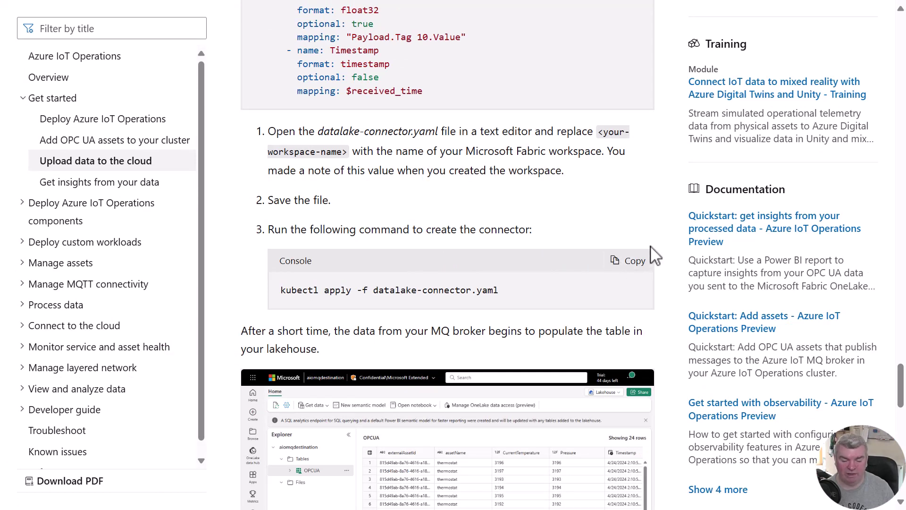
pyautogui.click(633, 261)
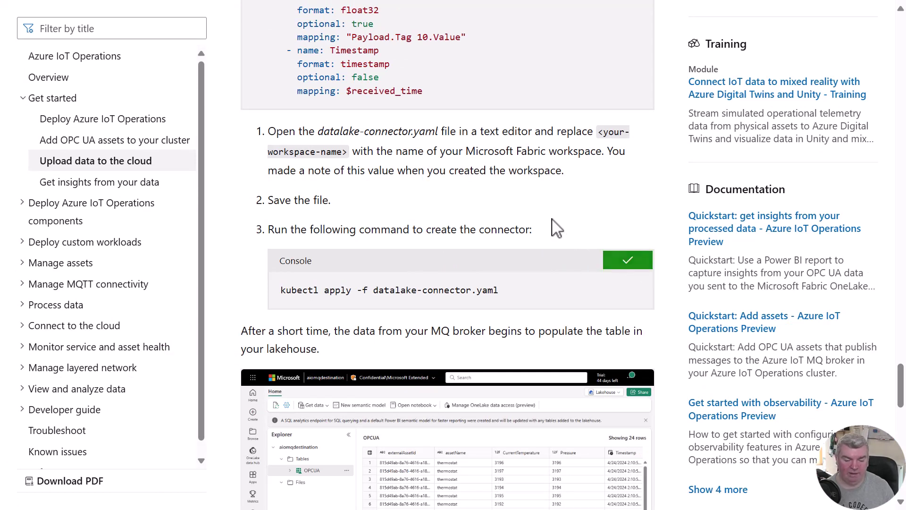
pyautogui.hotkey('alt', 'Tab')
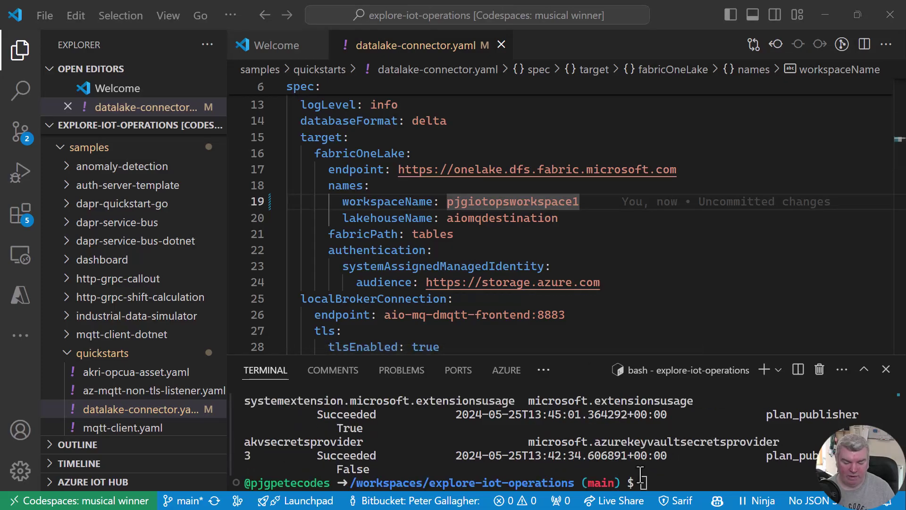
pyautogui.hotkey('ctrl', 'v')
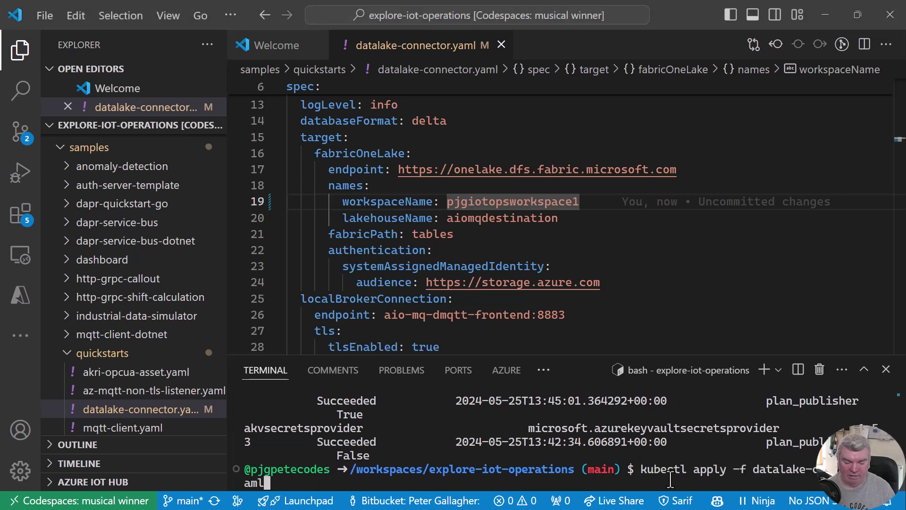
pyautogui.press('Return')
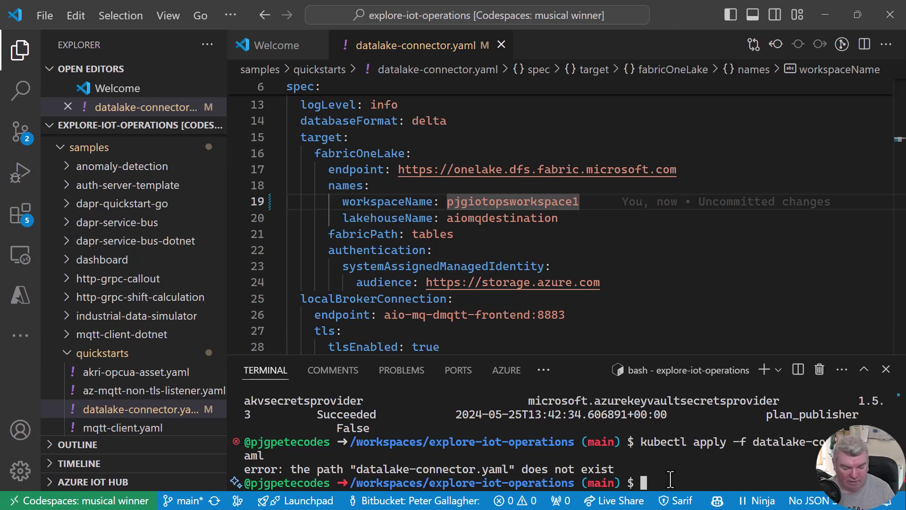
# Recall the last terminal command, add the samples/quickstarts/ path before datalake-connector.yaml, and run it.
pyautogui.press('Up')
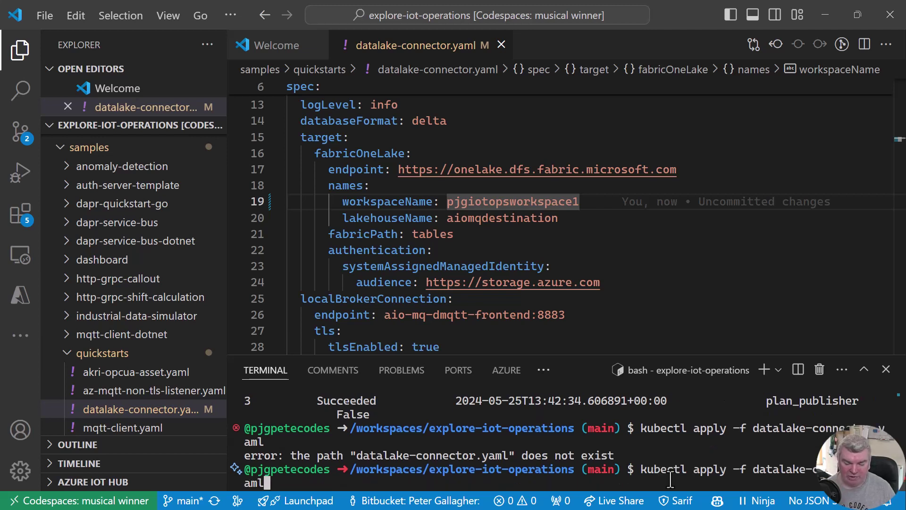
pyautogui.press('Left')
pyautogui.press('Left')
pyautogui.press('Left')
pyautogui.press('Left')
pyautogui.press('Left')
pyautogui.press('Left')
pyautogui.press('Left')
pyautogui.press('Left')
pyautogui.press('Left')
pyautogui.press('Left')
pyautogui.press('Left')
pyautogui.press('Left')
pyautogui.press('Left')
pyautogui.press('Left')
pyautogui.press('Left')
pyautogui.press('Left')
pyautogui.press('Left')
pyautogui.press('Left')
pyautogui.press('Left')
pyautogui.press('Left')
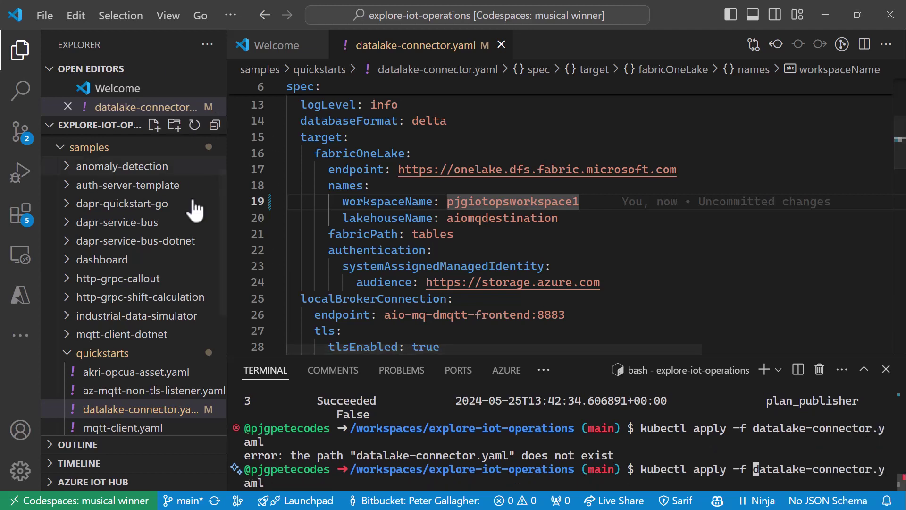
pyautogui.write('samples/quickstarts/')
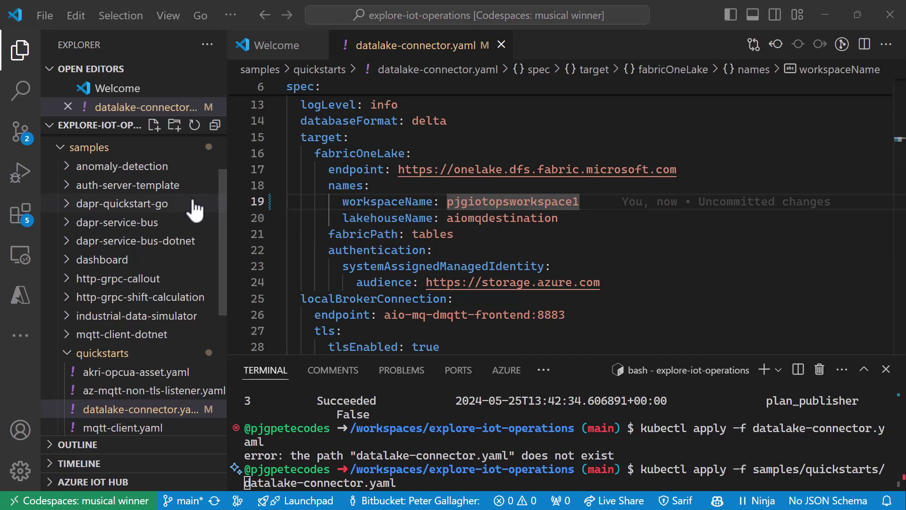
pyautogui.click(426, 482)
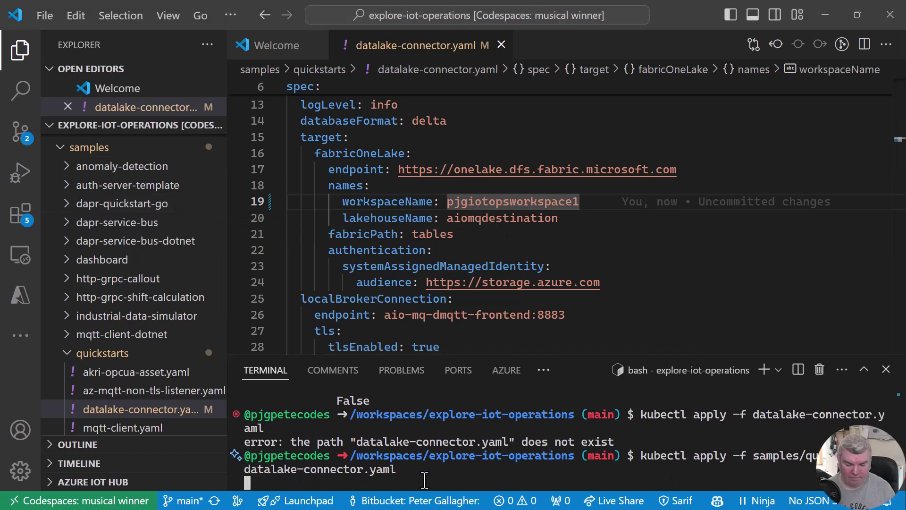
pyautogui.press('Return')
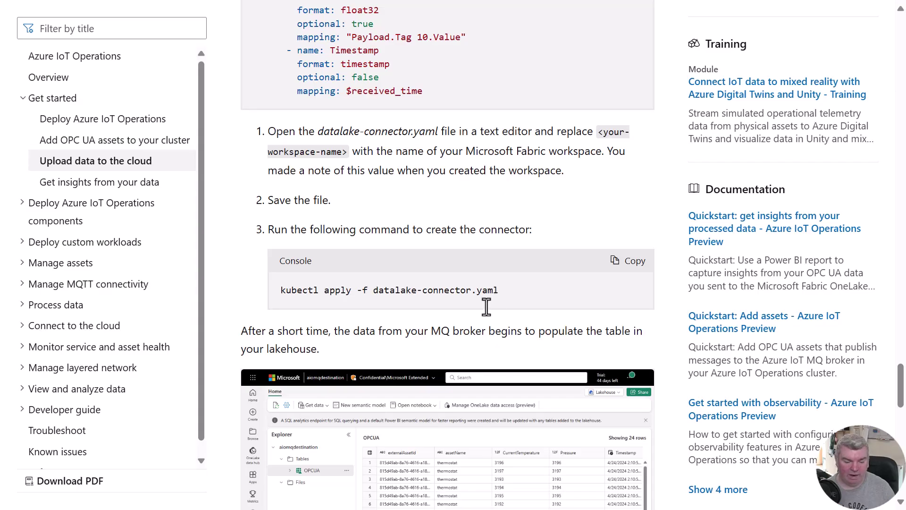
# Read the quickstart's example of the populated lakehouse table and the tip about other processes writing to the OPCUA table.
pyautogui.scroll(-4, 491, 314)
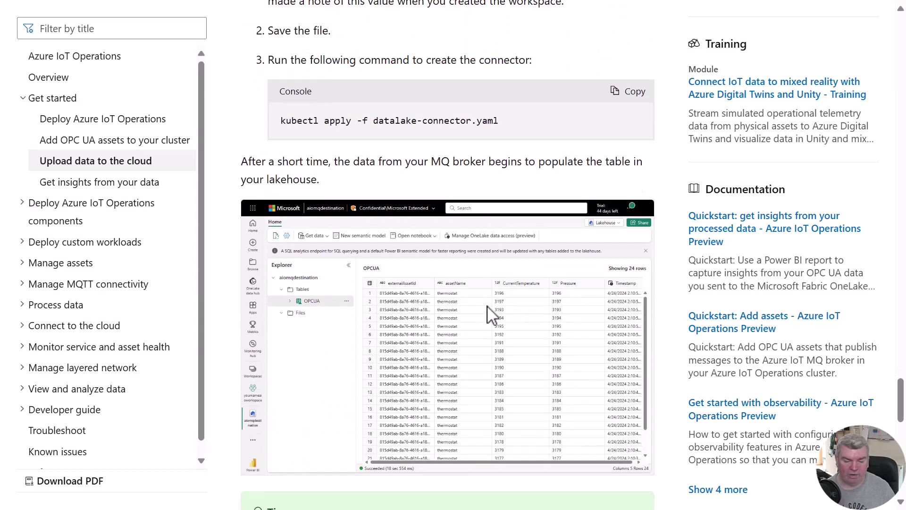
pyautogui.scroll(-1, 491, 313)
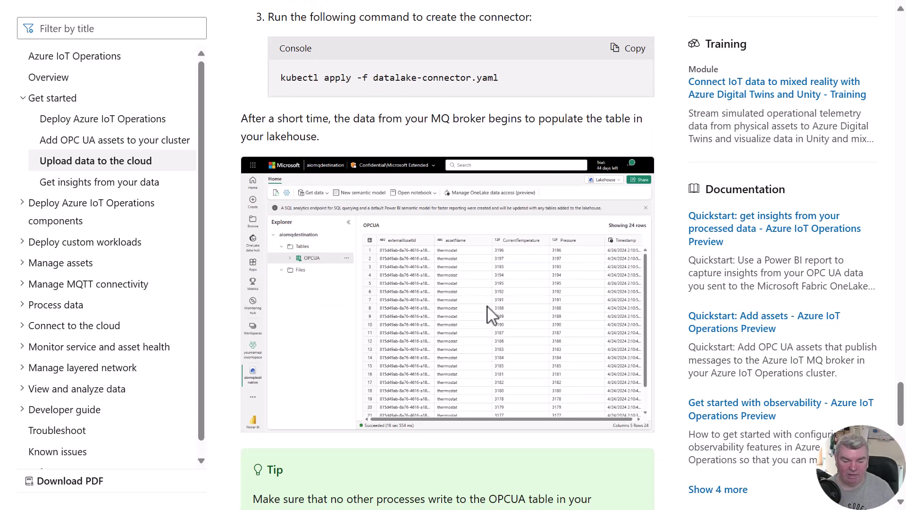
pyautogui.scroll(-5, 491, 314)
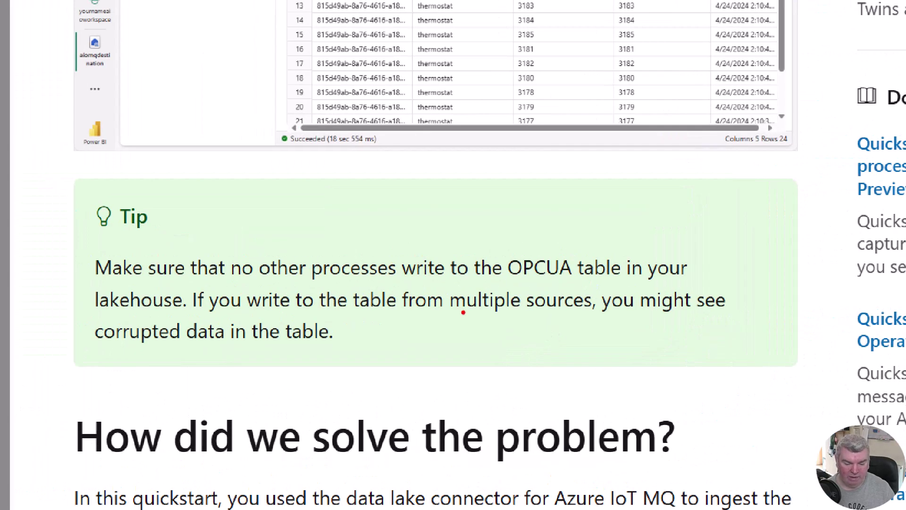
pyautogui.moveTo(54, 165); pyautogui.dragTo(812, 382)
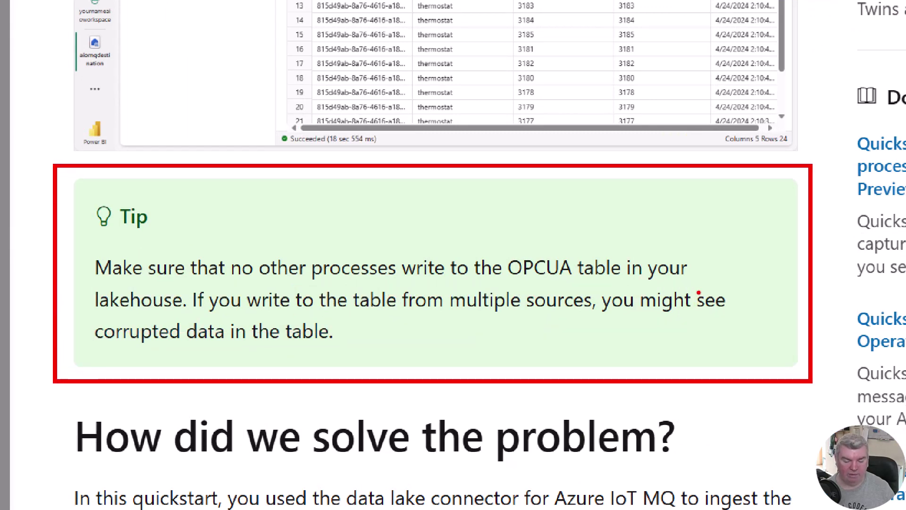
pyautogui.press('Escape')
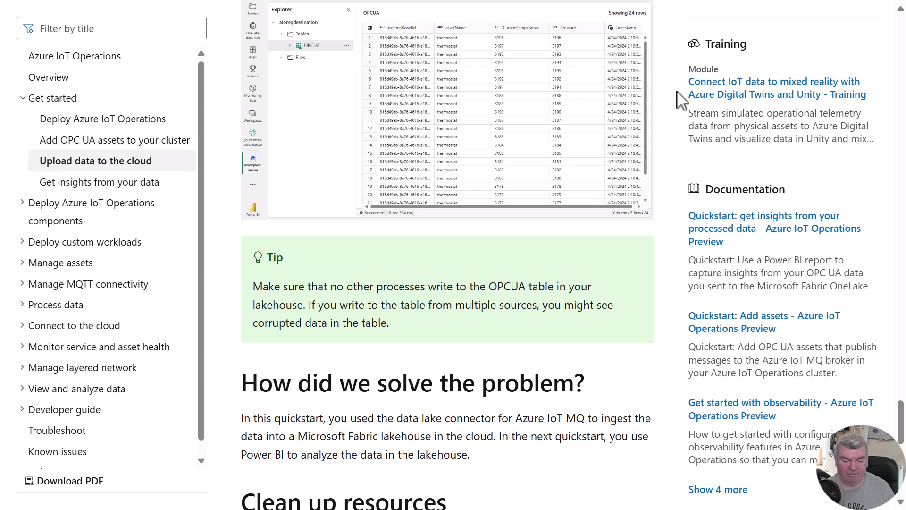
# Switch to the aiomqdestination lakehouse in Power BI, refresh it, and examine the telemetry rows in the OPCUA table.
pyautogui.hotkey('ctrl', 'Tab')
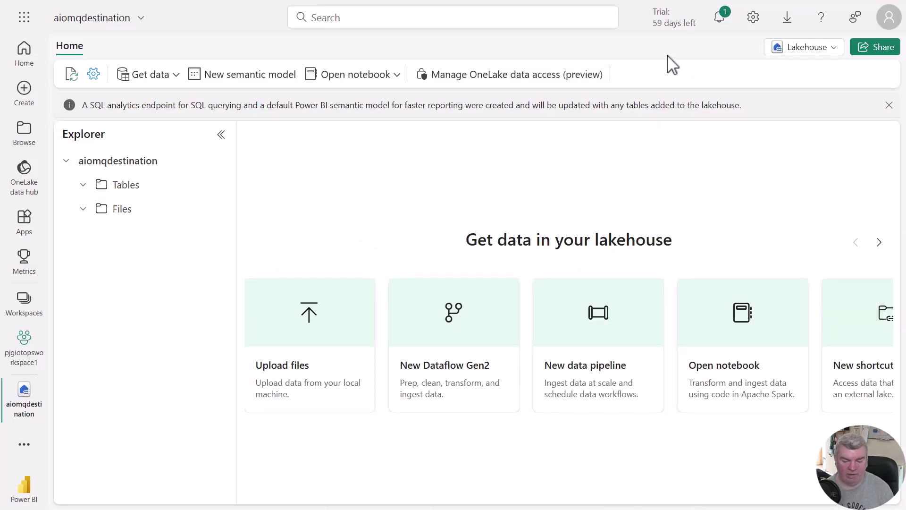
pyautogui.press('F5')
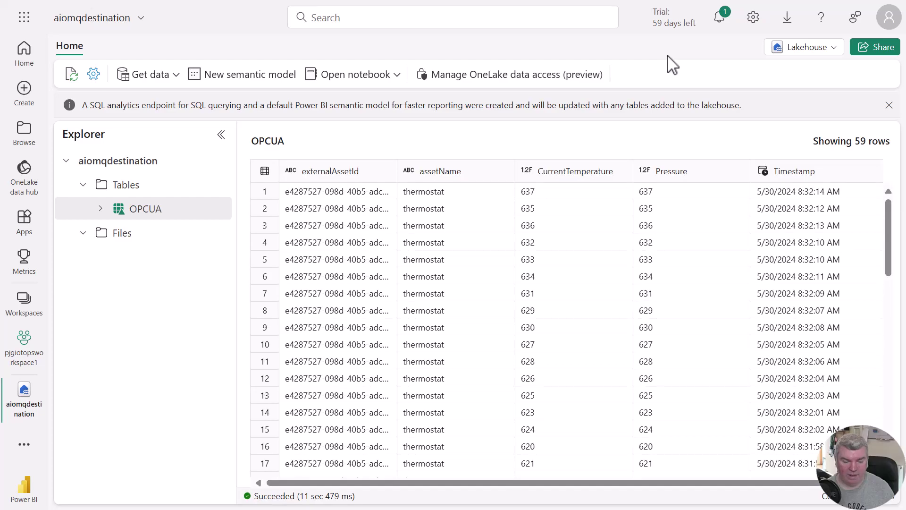
pyautogui.click(455, 195)
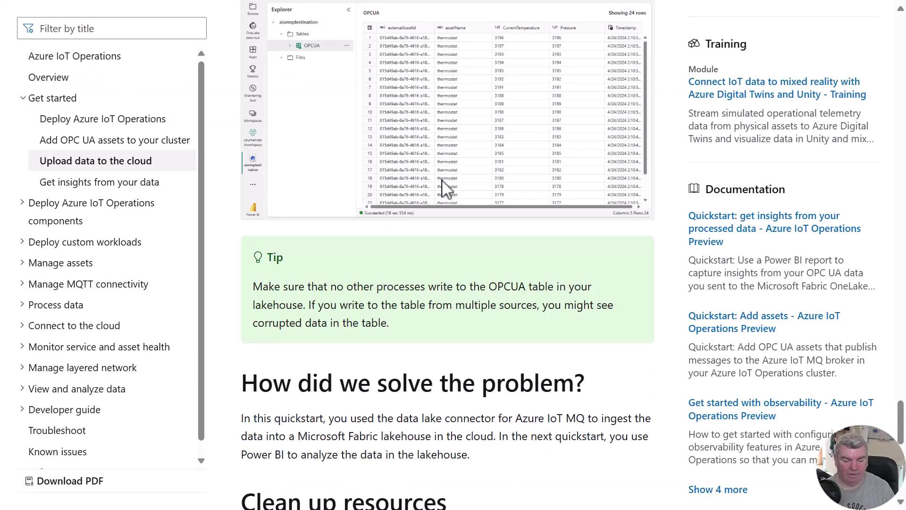
# Return to the quickstart and read the "How did we solve the problem?" section.
pyautogui.scroll(-2, 443, 189)
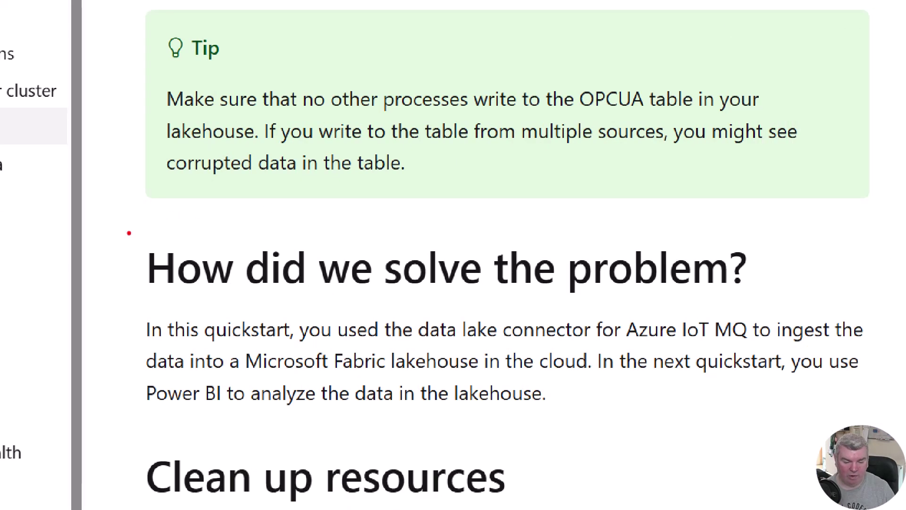
pyautogui.moveTo(225, 222); pyautogui.dragTo(362, 251)
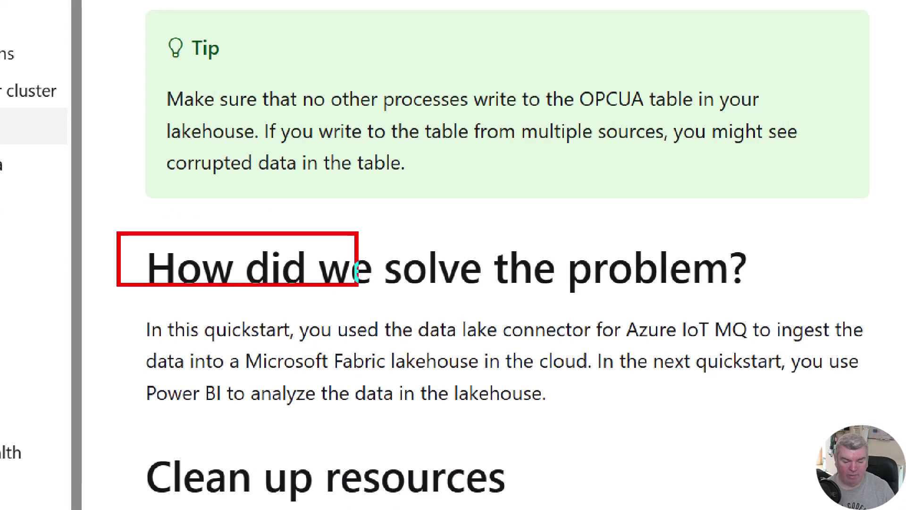
pyautogui.moveTo(358, 285)
pyautogui.mouseDown()
pyautogui.moveTo(765, 371)
pyautogui.moveTo(897, 412)
pyautogui.mouseUp()
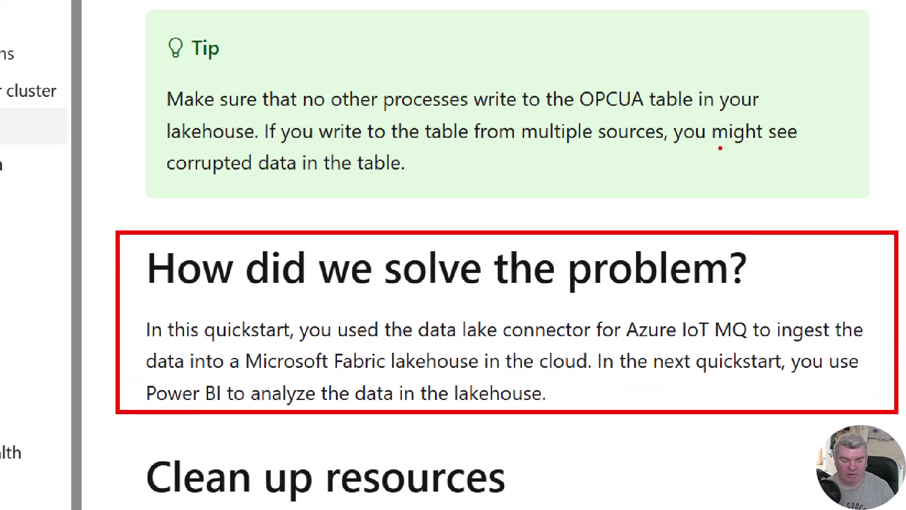